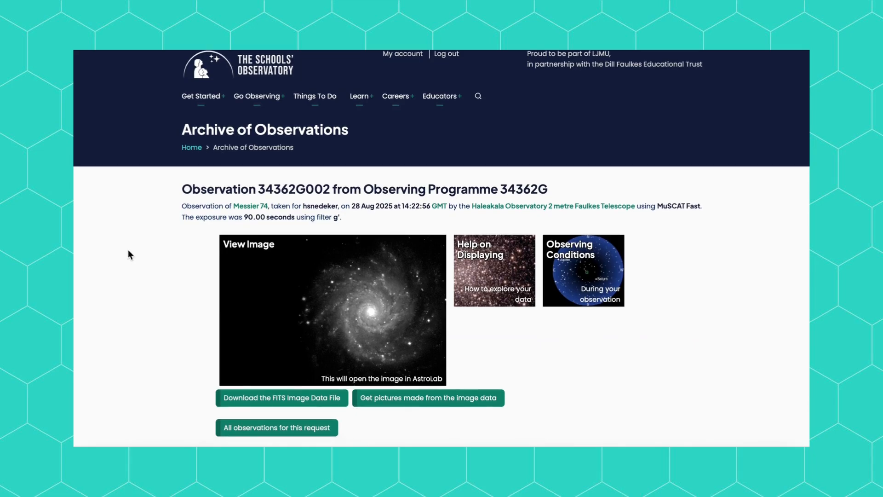
- List all observations for this Messier 74 request and open all of their images in AstroLab
{"action": "scroll", "coordinate": [128, 251], "scroll_direction": "down", "scroll_amount": 1}
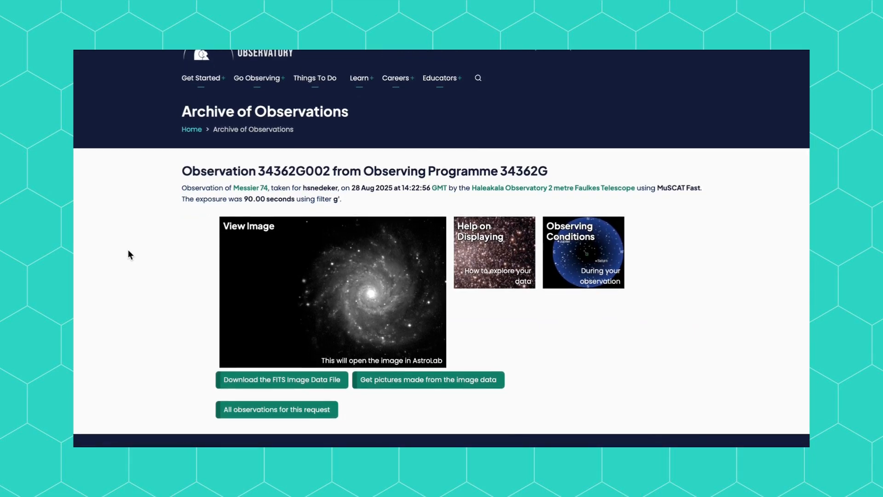
{"action": "left_click", "coordinate": [306, 413]}
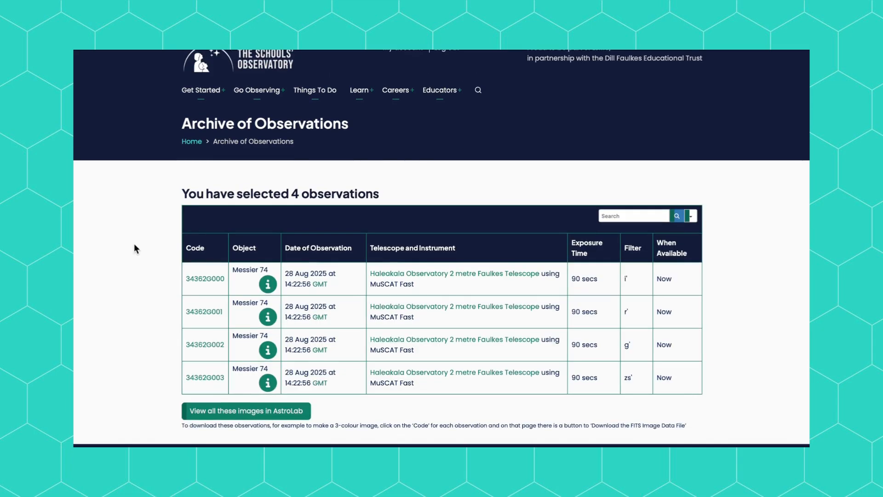
{"action": "left_click", "coordinate": [277, 422]}
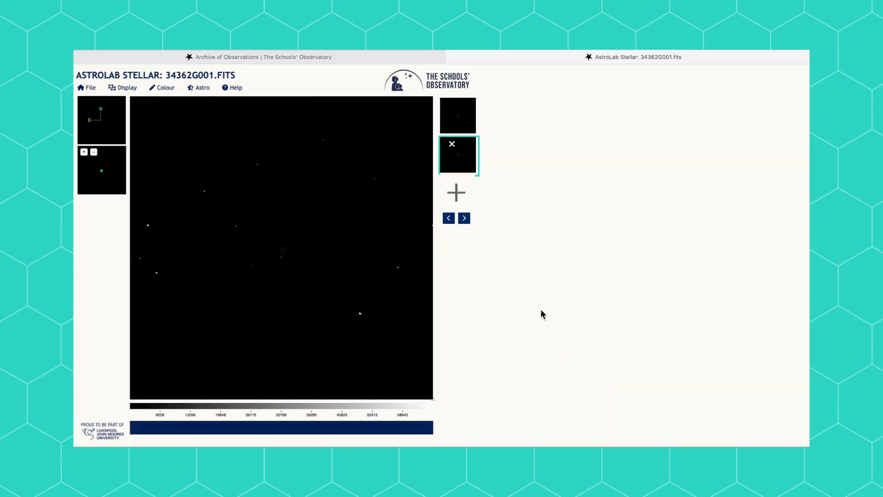
- Return to the observation archive and download the FITS image data files of observations 34362G000, 34362G001 and 34362G002
{"action": "left_click", "coordinate": [242, 57]}
{"action": "left_click", "coordinate": [207, 297]}
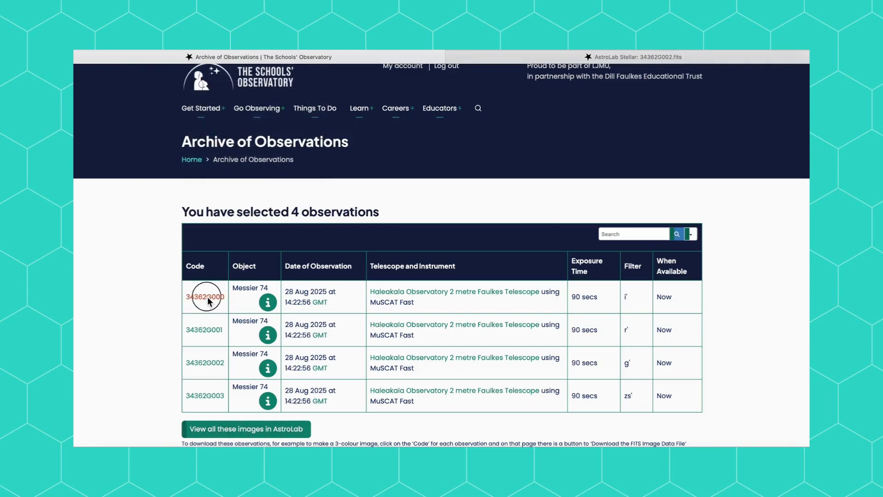
{"action": "left_click", "coordinate": [307, 385]}
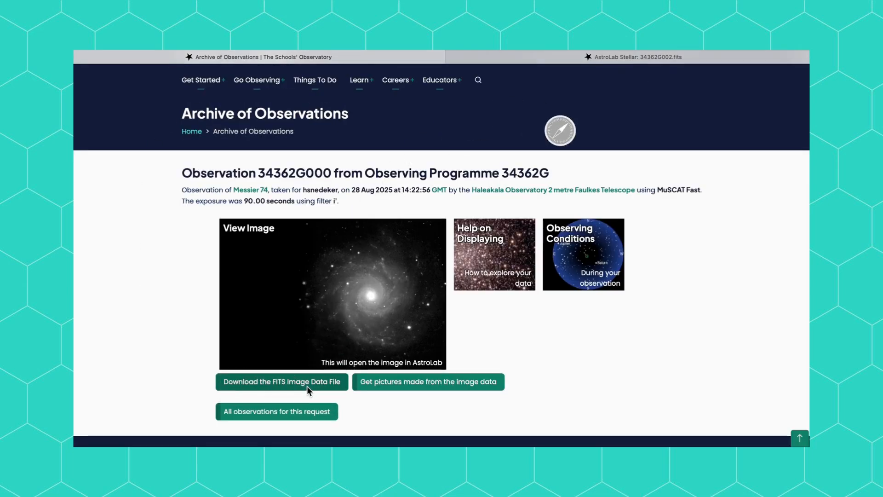
{"action": "key", "text": "alt+Left"}
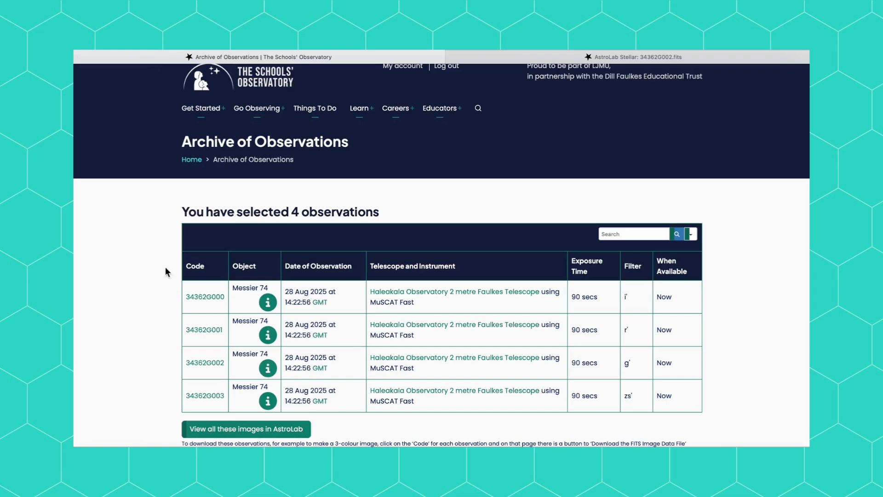
{"action": "left_click", "coordinate": [216, 330]}
{"action": "left_click", "coordinate": [268, 422]}
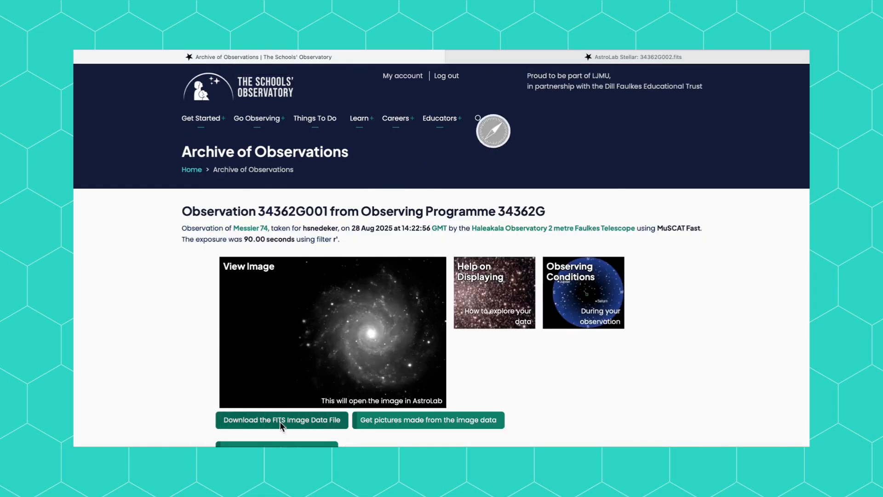
{"action": "key", "text": "alt+Left"}
{"action": "left_click", "coordinate": [205, 319]}
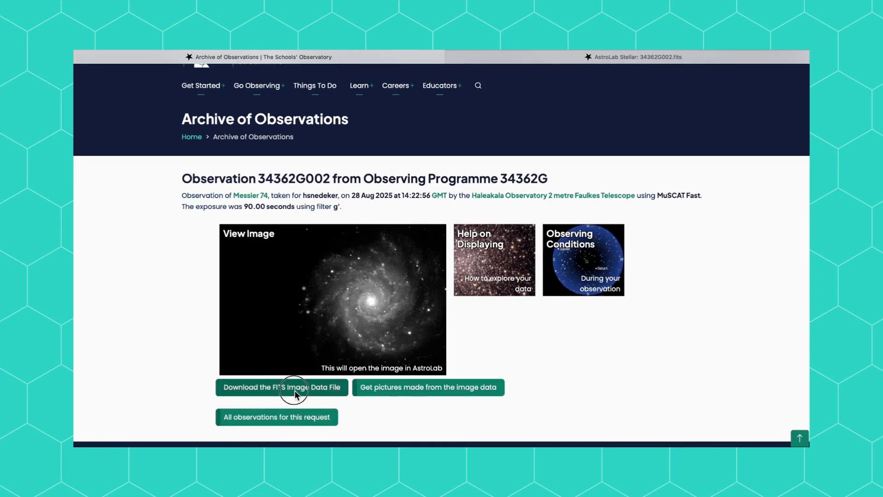
{"action": "left_click", "coordinate": [294, 390]}
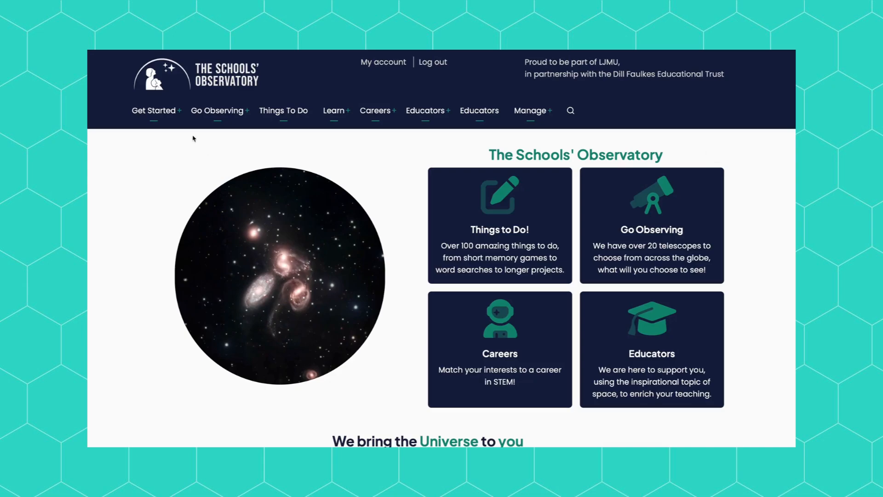
- Open the Go Observing video tutorials on the Schools' Observatory site and expand the Go Observing Using the Archive tutorial
{"action": "mouse_move", "coordinate": [154, 112]}
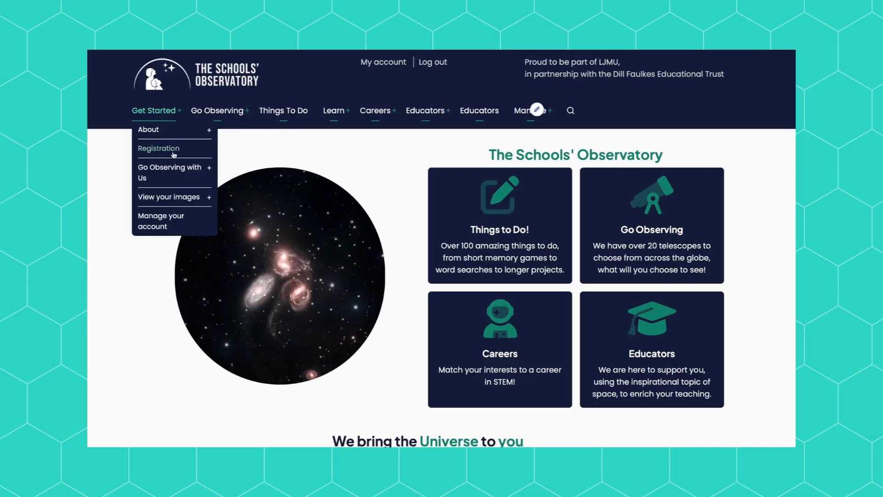
{"action": "left_click", "coordinate": [173, 166]}
{"action": "scroll", "coordinate": [326, 331], "scroll_direction": "down", "scroll_amount": 5}
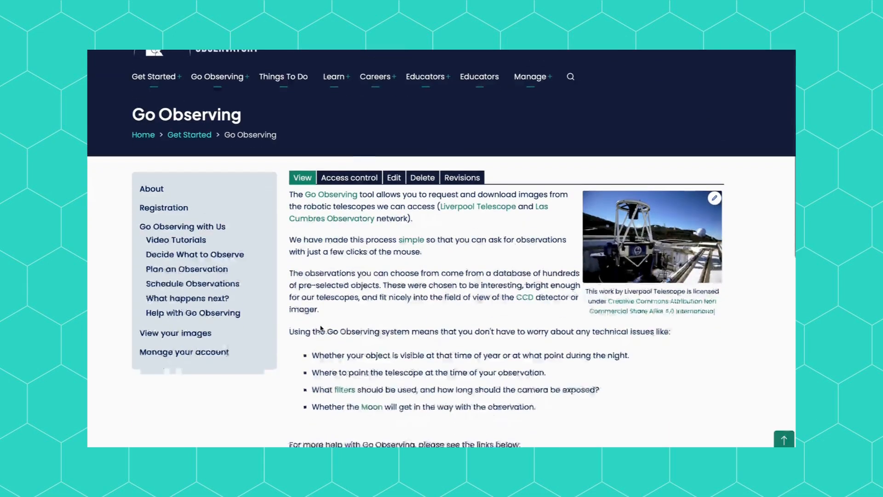
{"action": "left_click", "coordinate": [326, 328]}
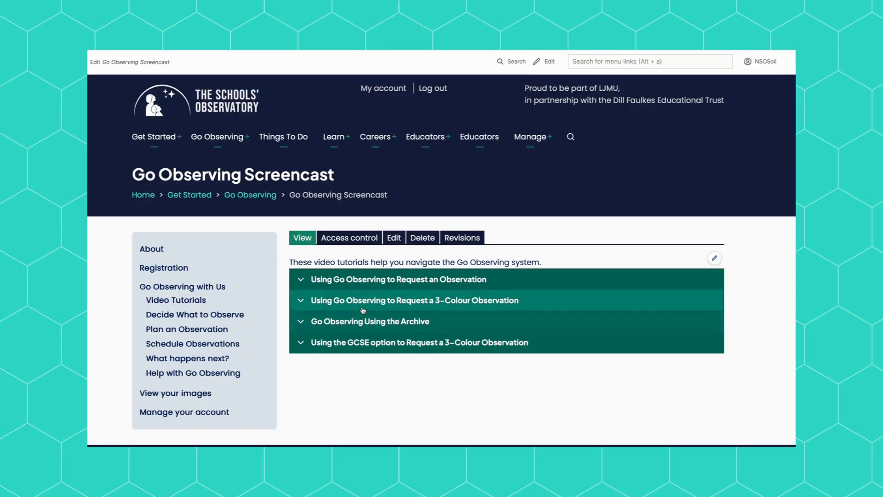
{"action": "left_click", "coordinate": [367, 327]}
{"action": "scroll", "coordinate": [367, 329], "scroll_direction": "down", "scroll_amount": 4}
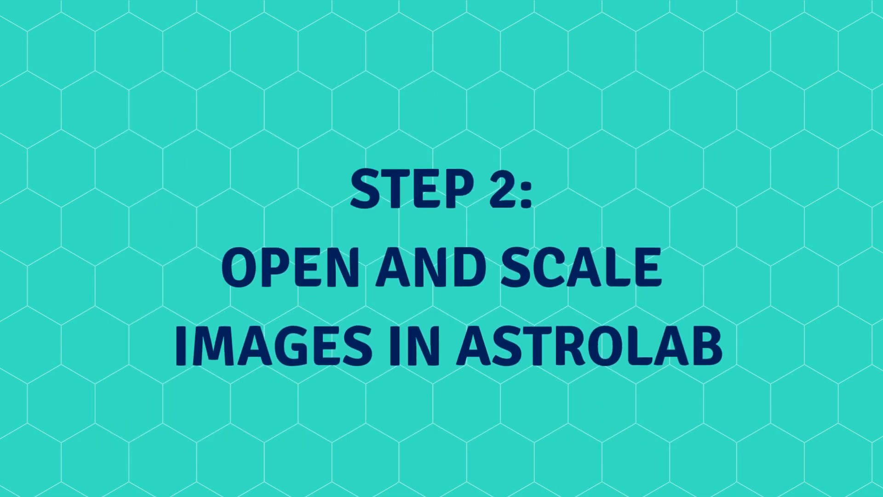
- Open 34362G000-2.fits, 34362G001-2.fits and 34362G002-2.fits from the Downloads folder in AstroLab
{"action": "left_click", "coordinate": [244, 424]}
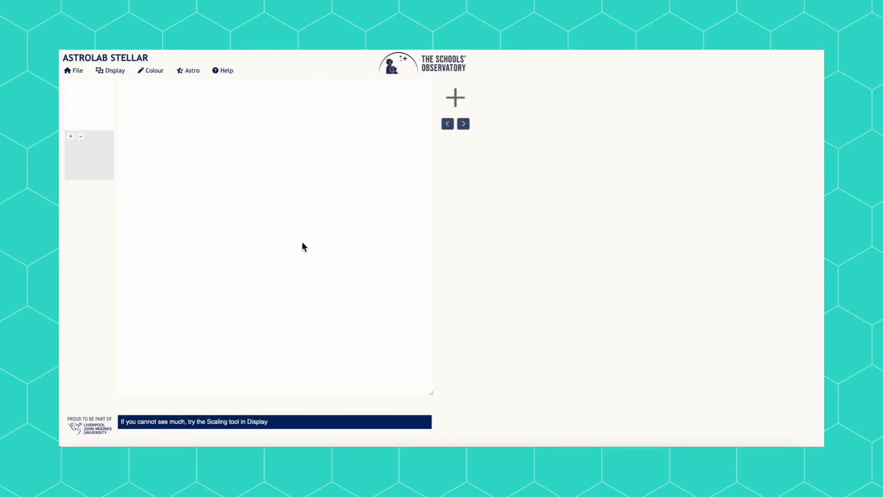
{"action": "left_click", "coordinate": [74, 70]}
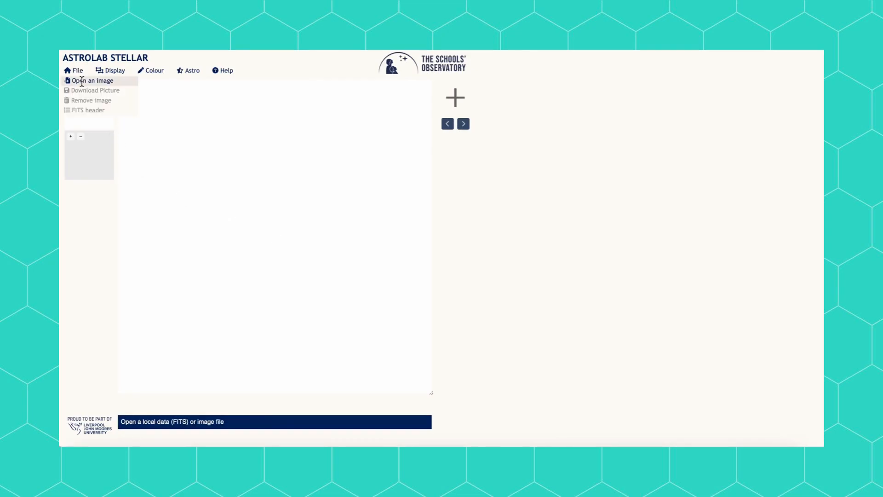
{"action": "left_click", "coordinate": [81, 81]}
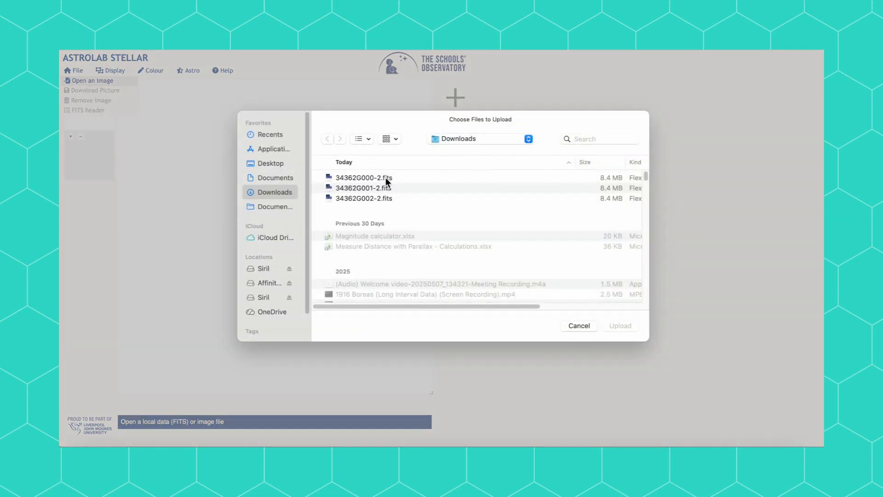
{"action": "left_click_drag", "start_coordinate": [386, 178], "coordinate": [382, 200]}
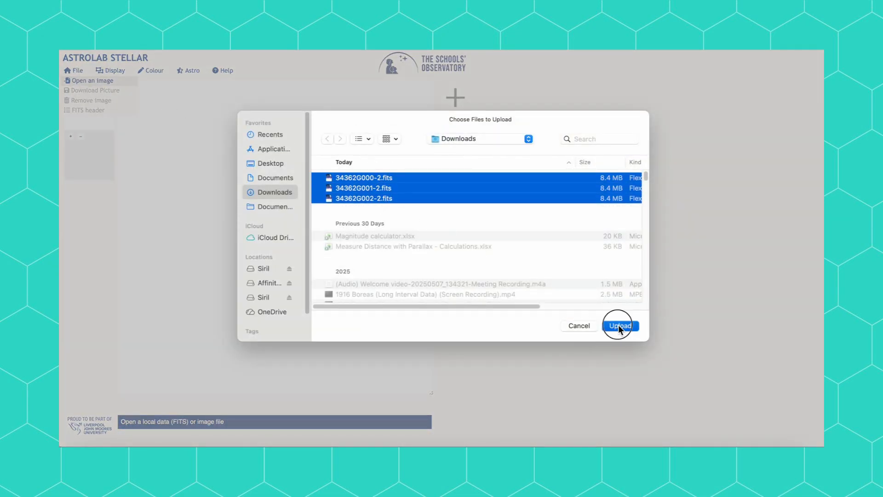
{"action": "left_click", "coordinate": [618, 325]}
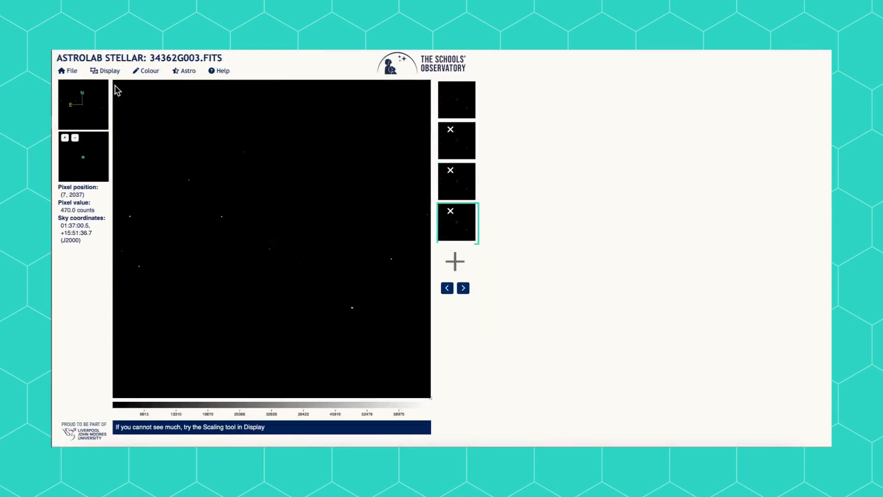
- Scale the display of 34362G003.fits to a maximum value of 1119 and open its minimum value for editing
{"action": "left_click", "coordinate": [113, 72]}
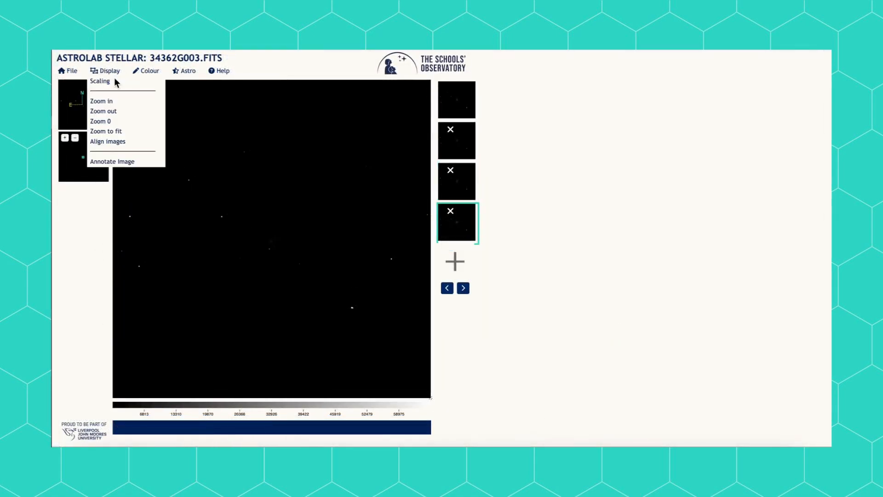
{"action": "left_click", "coordinate": [115, 82]}
{"action": "left_click_drag", "start_coordinate": [512, 92], "coordinate": [602, 94]}
{"action": "left_click_drag", "start_coordinate": [620, 129], "coordinate": [543, 131]}
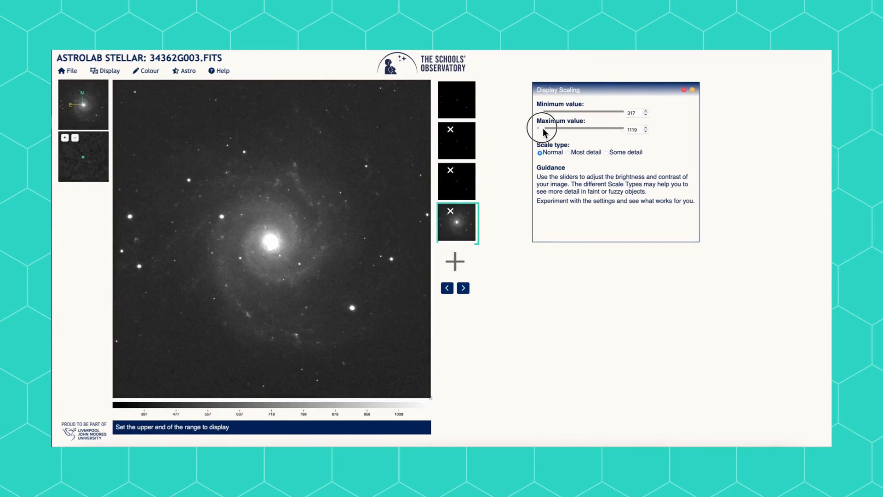
{"action": "left_click", "coordinate": [637, 115]}
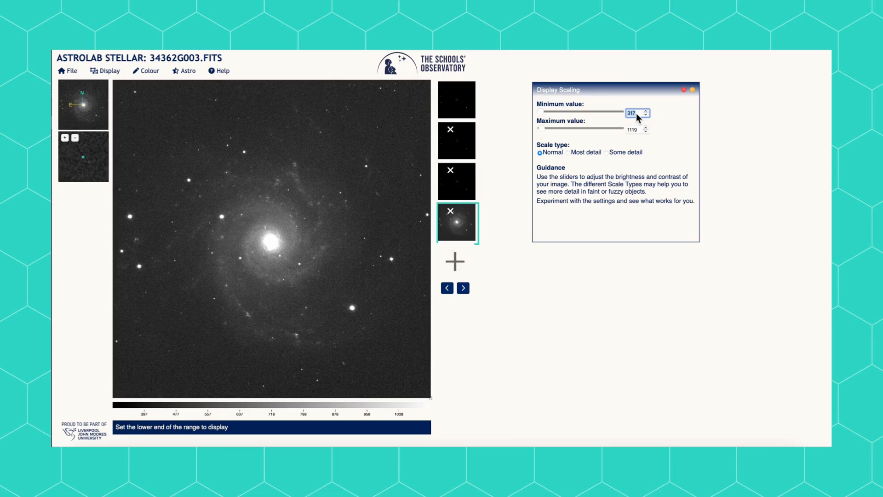
- Set the maximum display scaling value of image 34362G001.fits to 1500 and clear its minimum value
{"action": "left_click", "coordinate": [466, 188]}
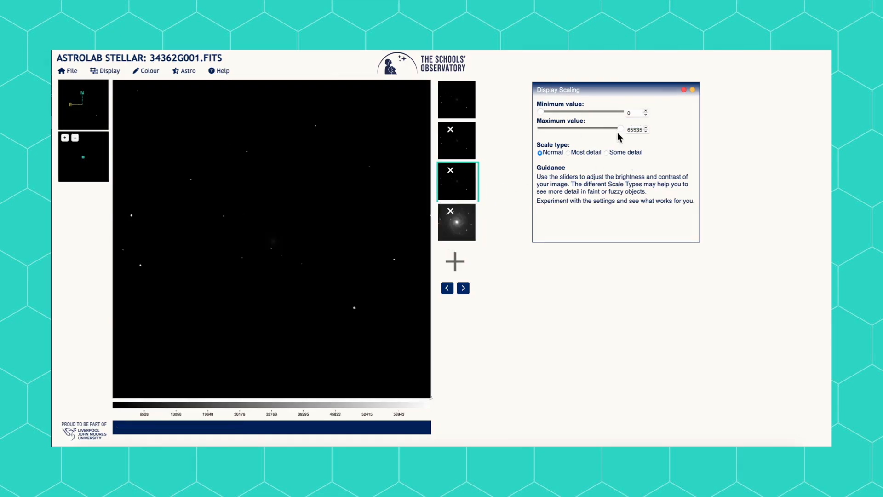
{"action": "left_click", "coordinate": [573, 133]}
{"action": "left_click_drag", "start_coordinate": [573, 135], "coordinate": [546, 133]}
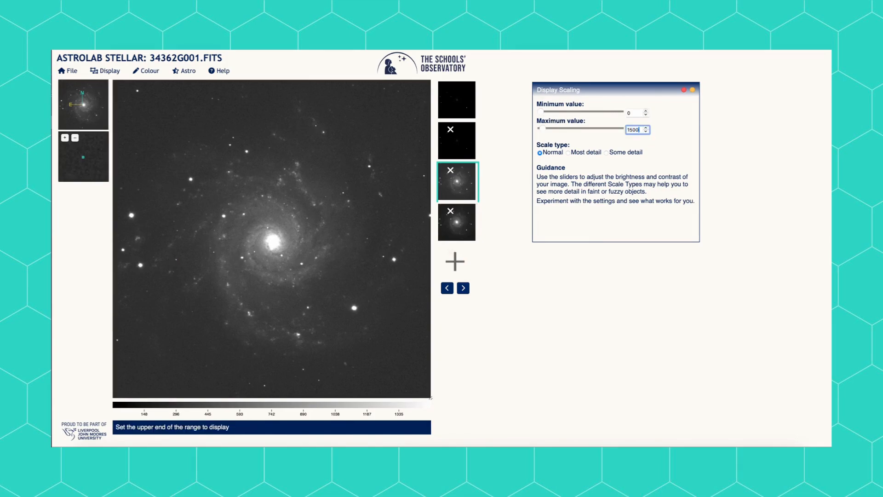
{"action": "left_click", "coordinate": [639, 113]}
{"action": "key", "text": "BackSpace"}
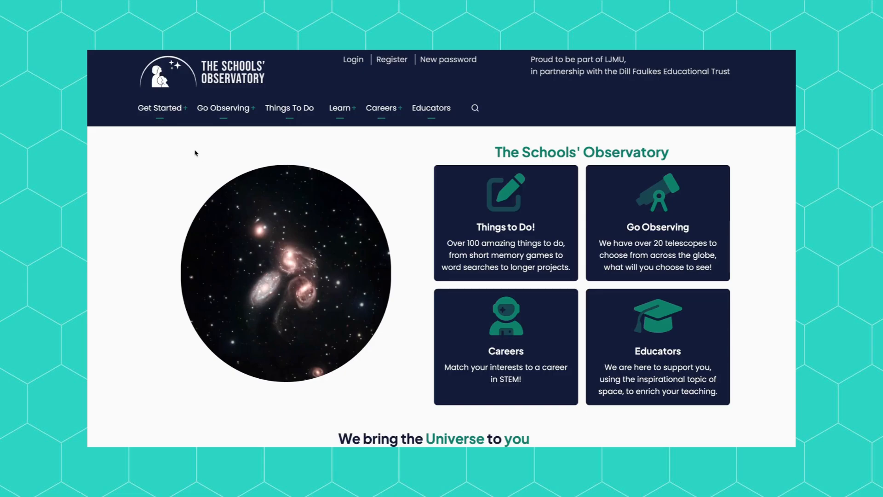
- Open the AstroLab Nova guide on viewing images from the AstroLab help guides and expand its Scale your Observation section
{"action": "mouse_move", "coordinate": [160, 107]}
{"action": "mouse_move", "coordinate": [192, 196]}
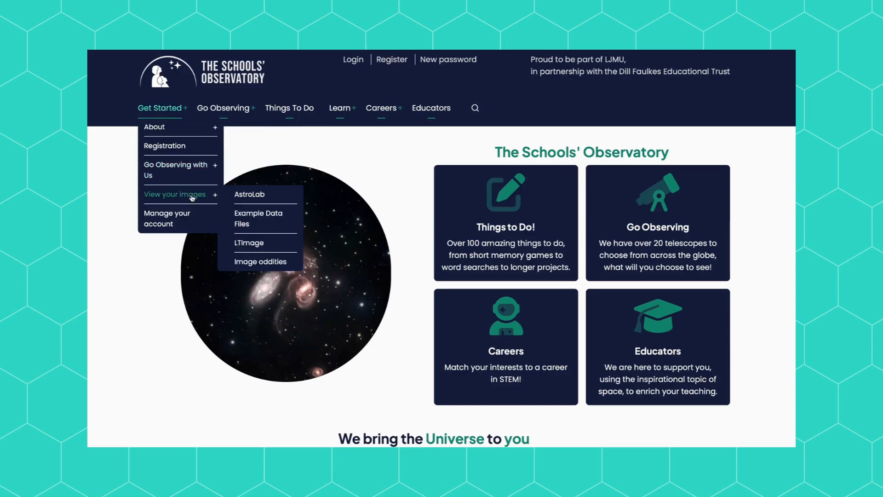
{"action": "left_click", "coordinate": [244, 196]}
{"action": "scroll", "coordinate": [365, 312], "scroll_direction": "down", "scroll_amount": 3}
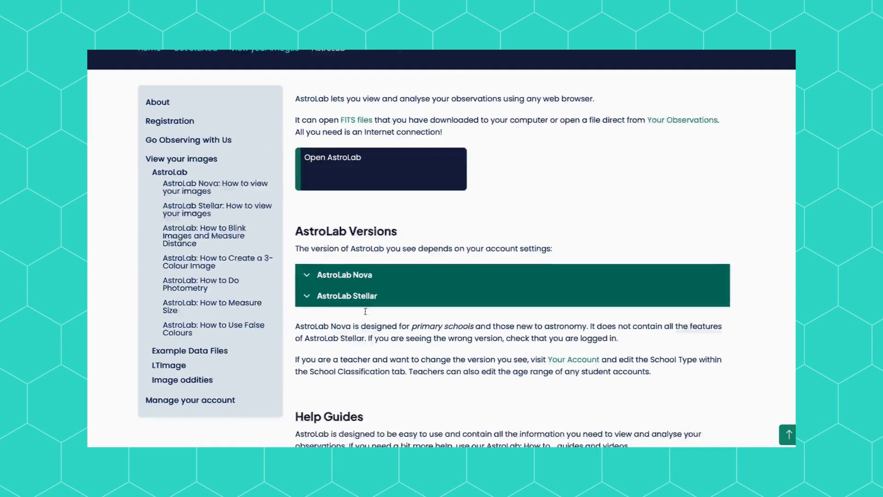
{"action": "scroll", "coordinate": [365, 312], "scroll_direction": "down", "scroll_amount": 5}
{"action": "left_click", "coordinate": [385, 277]}
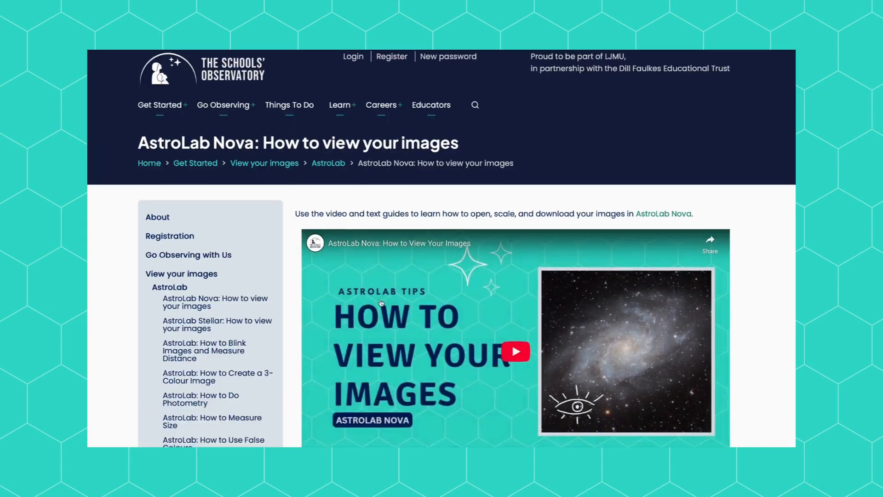
{"action": "scroll", "coordinate": [381, 303], "scroll_direction": "down", "scroll_amount": 7}
{"action": "left_click", "coordinate": [389, 251]}
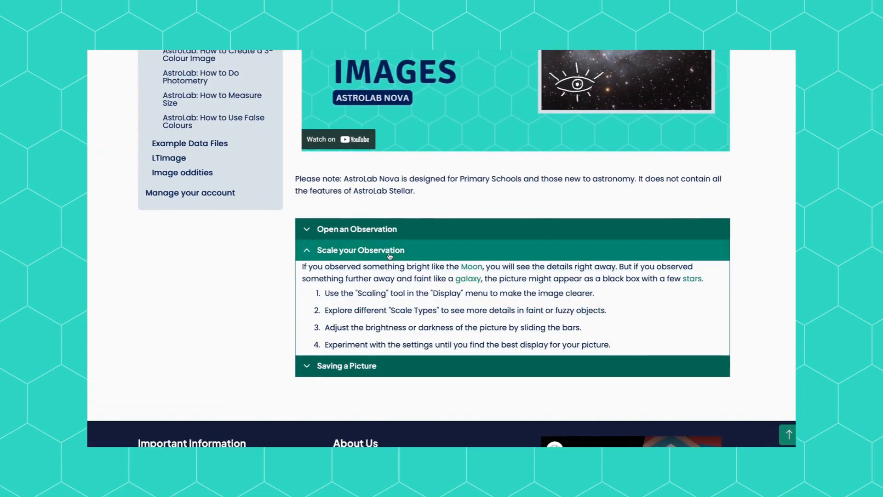
{"action": "scroll", "coordinate": [390, 256], "scroll_direction": "up", "scroll_amount": 5}
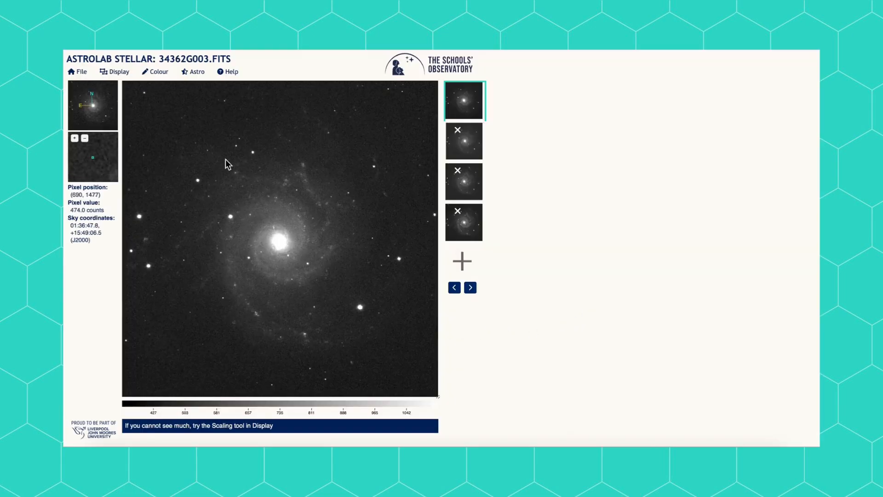
- Open the 3 Colour Image tool and display the red 34362G000, green 34362G001 and blue 34362G002 images in turn
{"action": "mouse_move", "coordinate": [157, 73]}
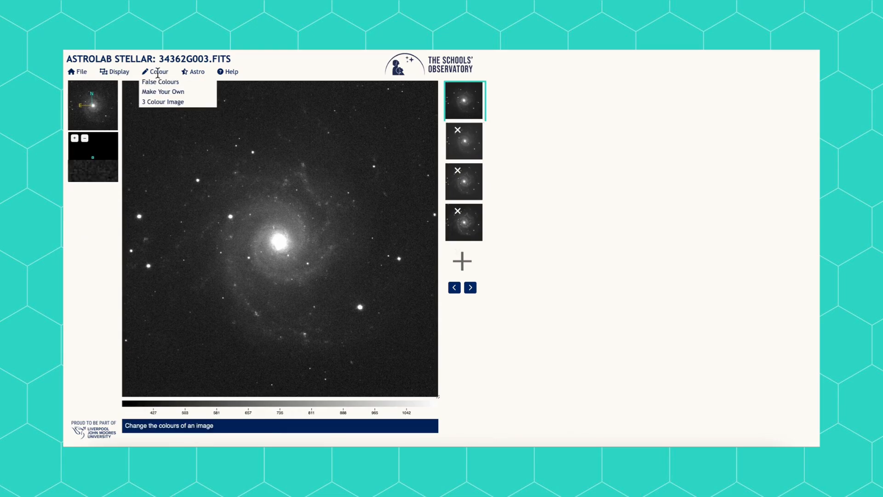
{"action": "left_click", "coordinate": [161, 102]}
{"action": "left_click_drag", "start_coordinate": [530, 89], "coordinate": [602, 91]}
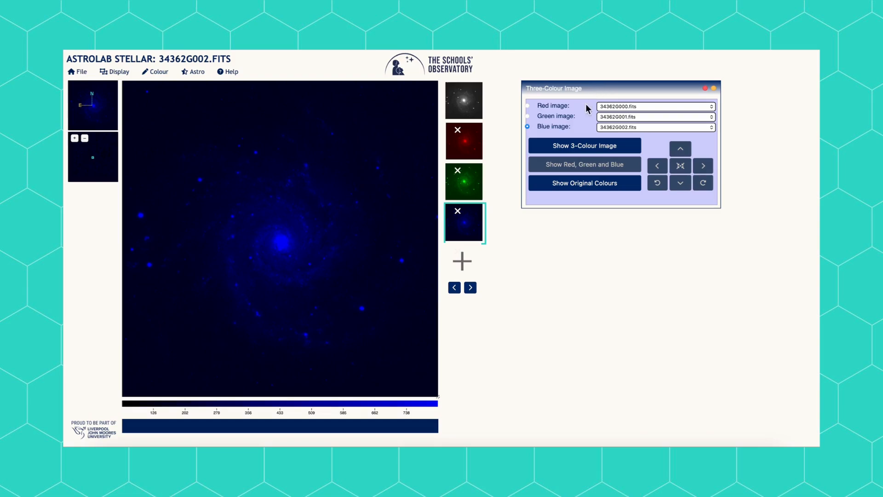
{"action": "left_click", "coordinate": [479, 150]}
{"action": "left_click", "coordinate": [478, 185]}
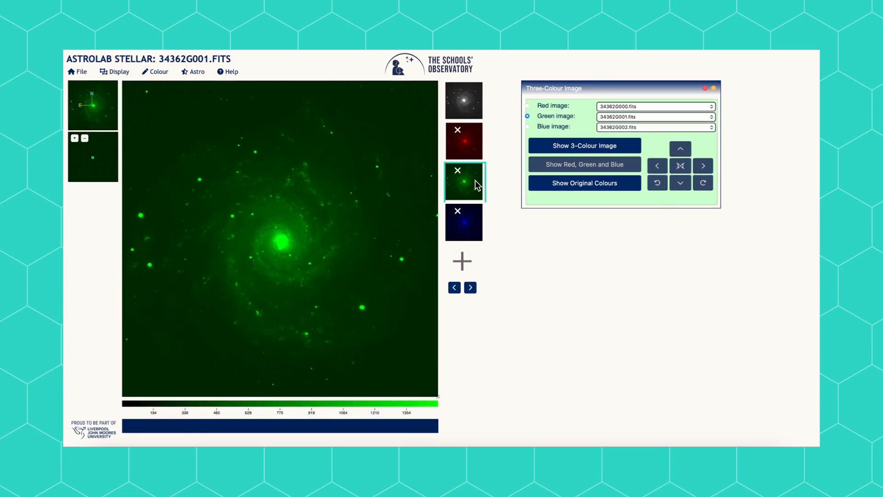
{"action": "left_click", "coordinate": [472, 220]}
- Assign 34362G000.fits as the red image, 34362G001.fits as the green image and 34362G002.fits as the blue image
{"action": "left_click_drag", "start_coordinate": [598, 88], "coordinate": [590, 87]}
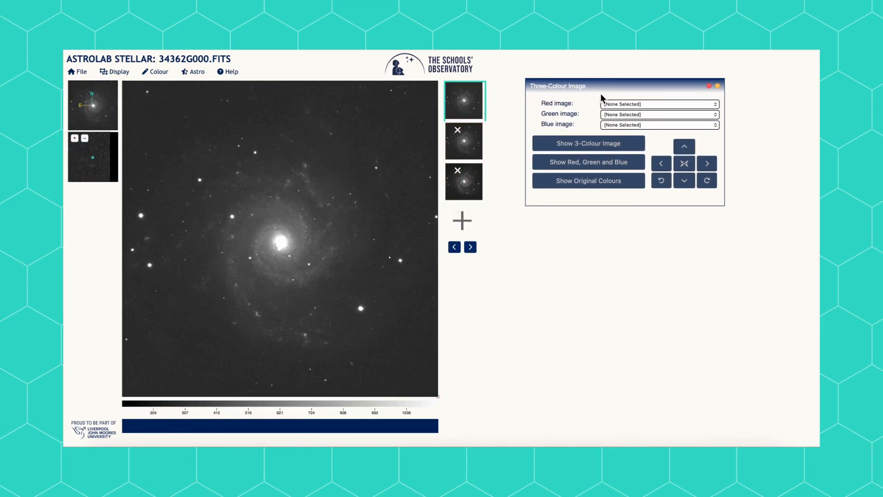
{"action": "left_click", "coordinate": [645, 105]}
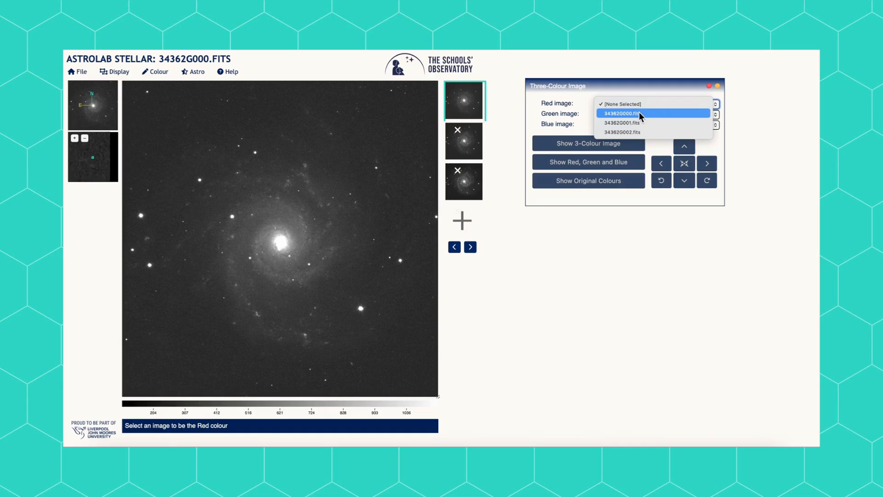
{"action": "left_click", "coordinate": [640, 115]}
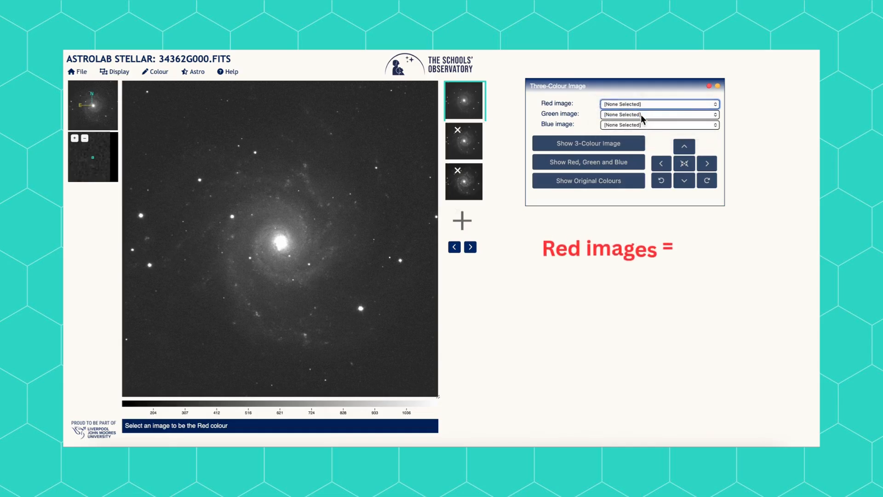
{"action": "left_click", "coordinate": [651, 116]}
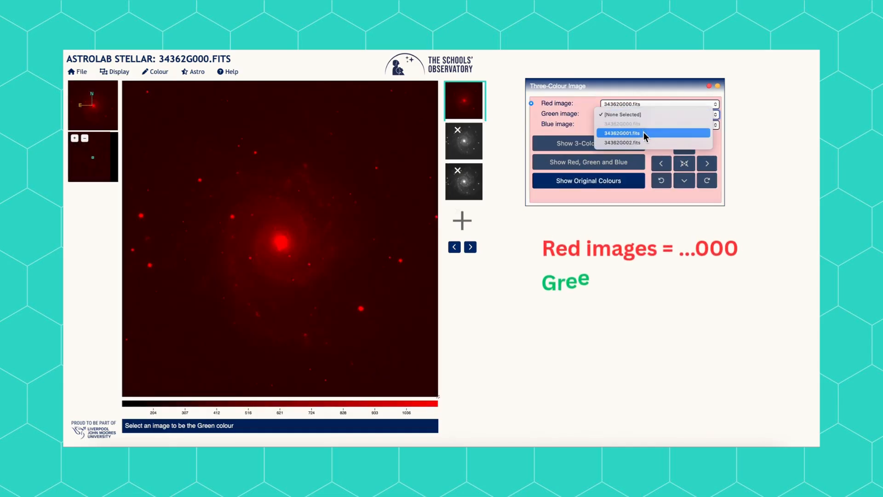
{"action": "left_click", "coordinate": [644, 132]}
{"action": "left_click", "coordinate": [623, 125]}
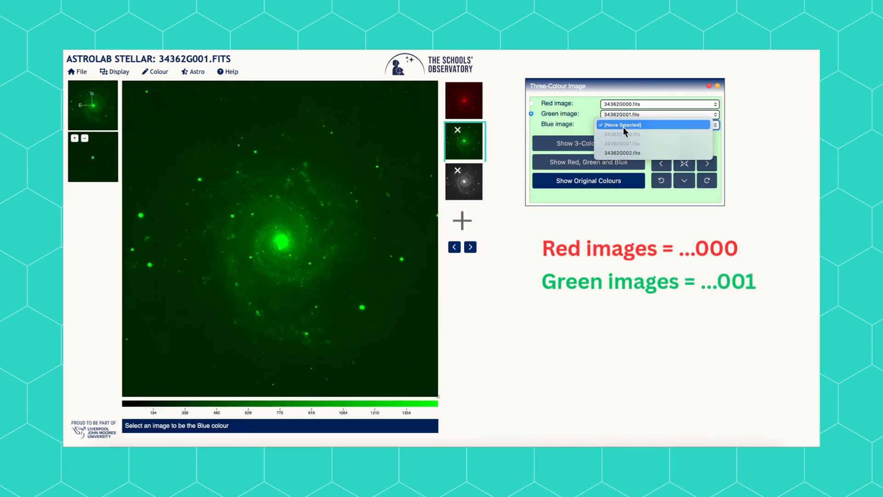
{"action": "left_click", "coordinate": [628, 152]}
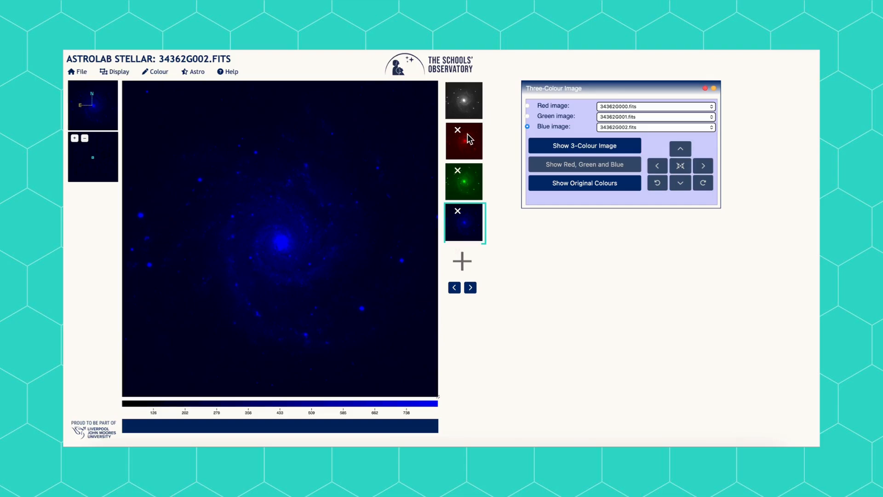
- Display the unused greyscale image 34362G003.fits and remove it from the loaded images
{"action": "left_click", "coordinate": [473, 107]}
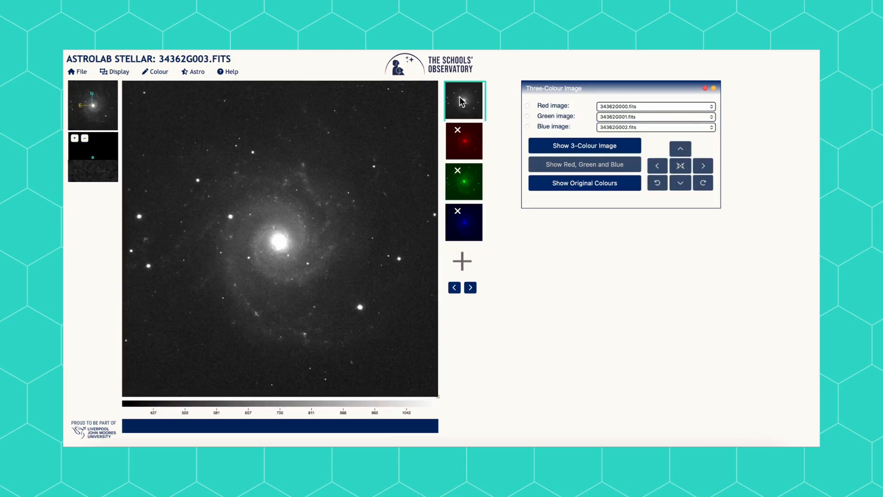
{"action": "left_click", "coordinate": [458, 131]}
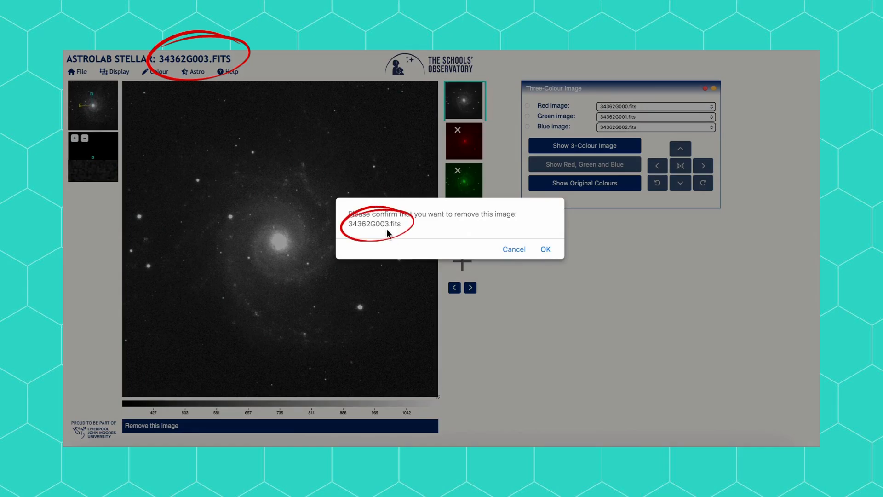
{"action": "left_click", "coordinate": [548, 251]}
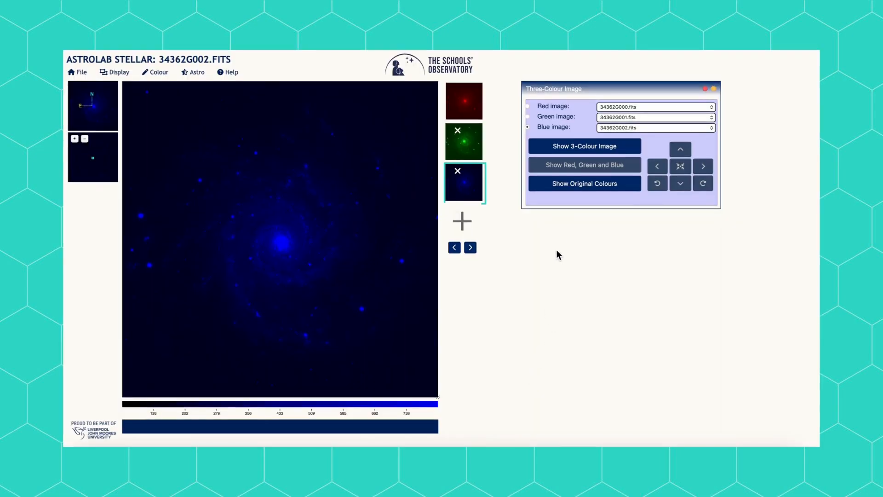
- Combine the three assigned images into a 3-colour image and compare it with the separate-colour and original-colour displays
{"action": "left_click", "coordinate": [578, 147]}
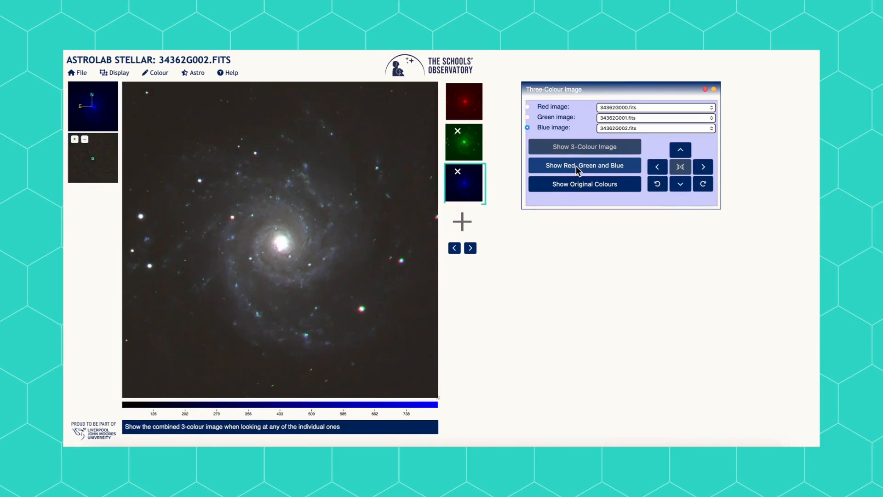
{"action": "left_click", "coordinate": [576, 166]}
{"action": "left_click", "coordinate": [576, 185]}
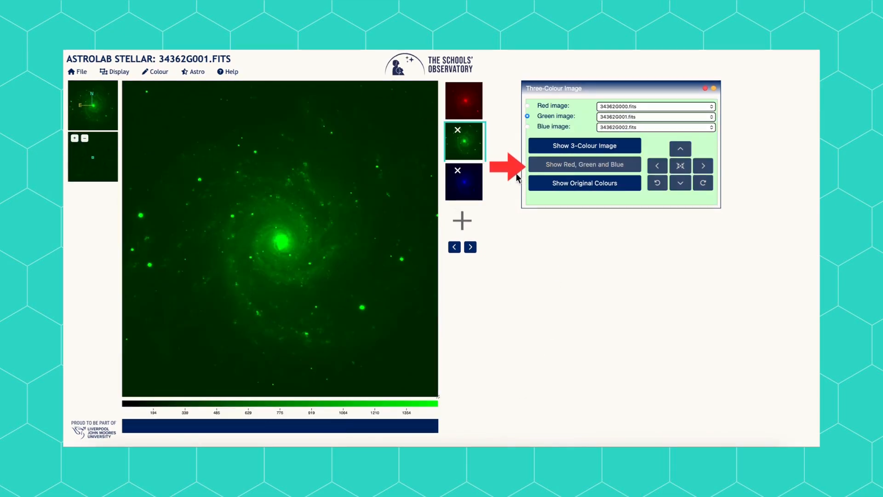
- View the blue 34362G002, green 34362G001 and red 34362G000 images in turn in their separate colours
{"action": "left_click", "coordinate": [480, 176]}
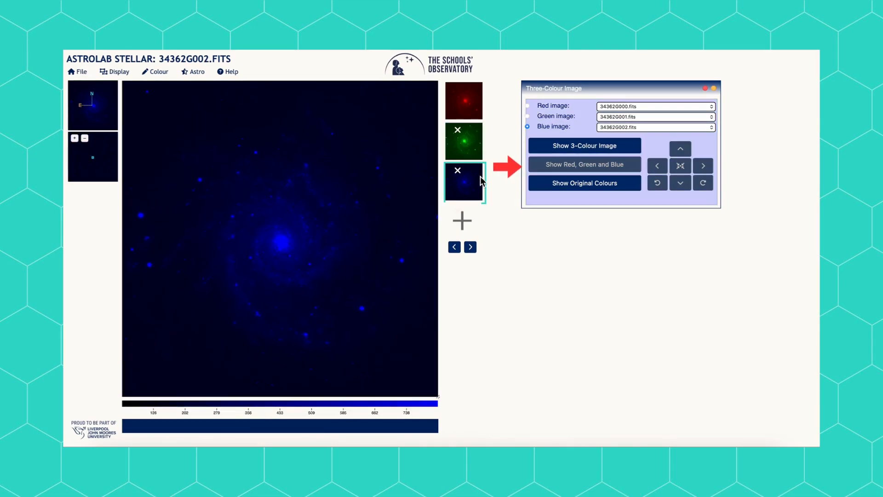
{"action": "left_click", "coordinate": [475, 148]}
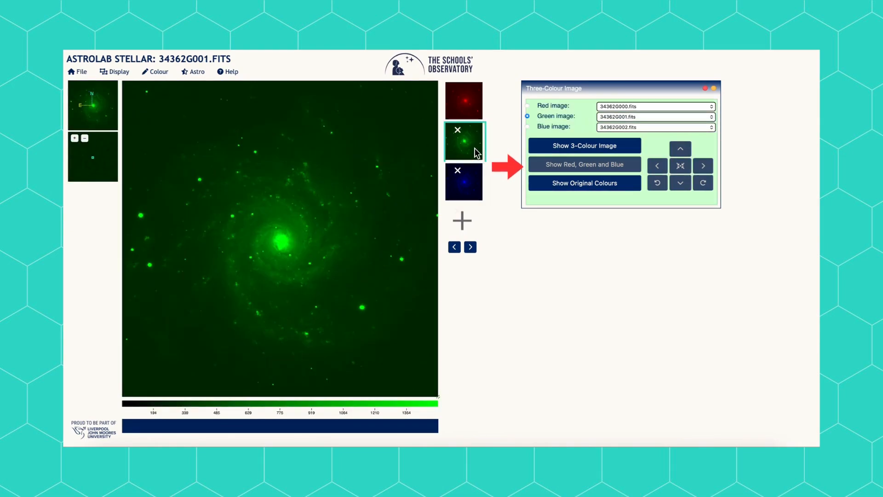
{"action": "left_click", "coordinate": [475, 114]}
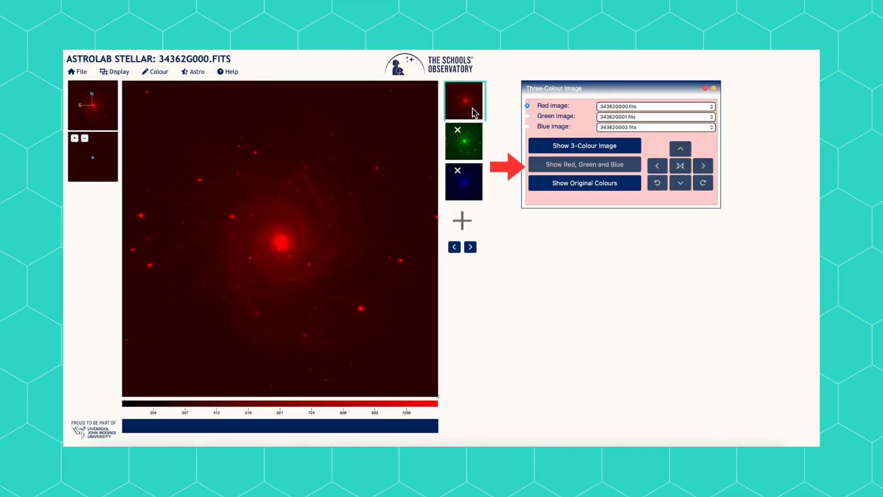
- Show the combined 3-colour image and select the green and red images in turn
{"action": "left_click", "coordinate": [543, 146]}
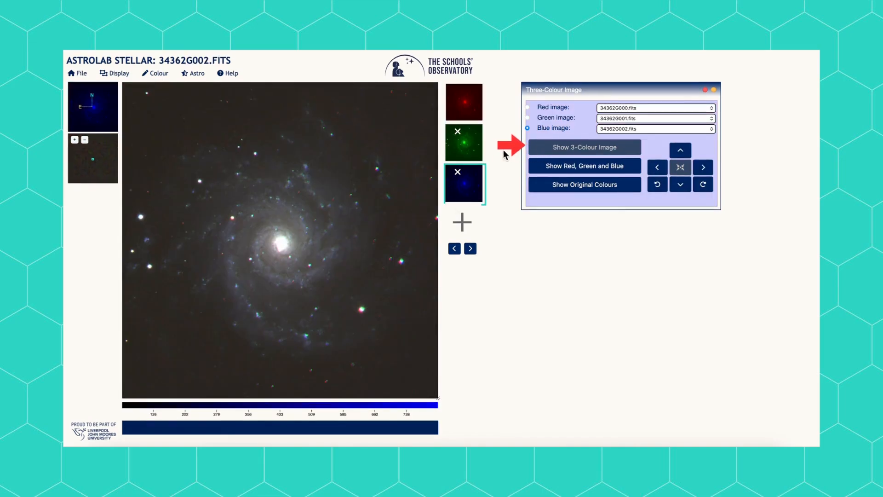
{"action": "left_click", "coordinate": [474, 155]}
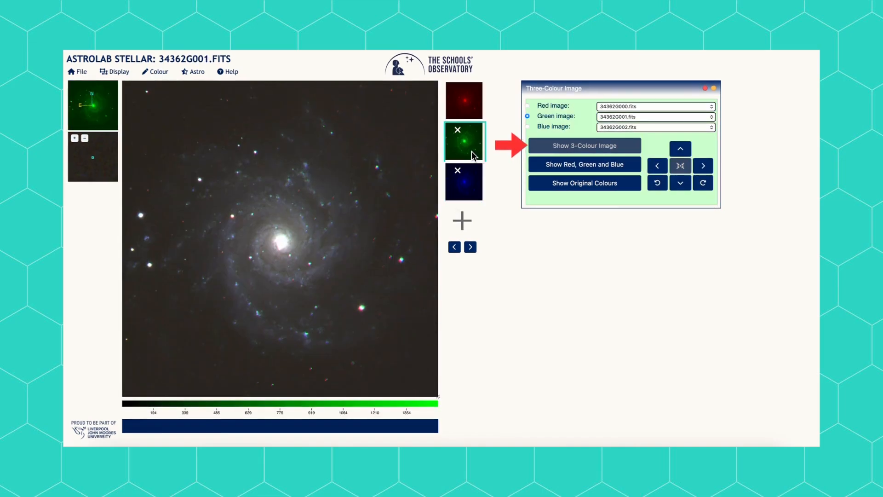
{"action": "left_click", "coordinate": [473, 114]}
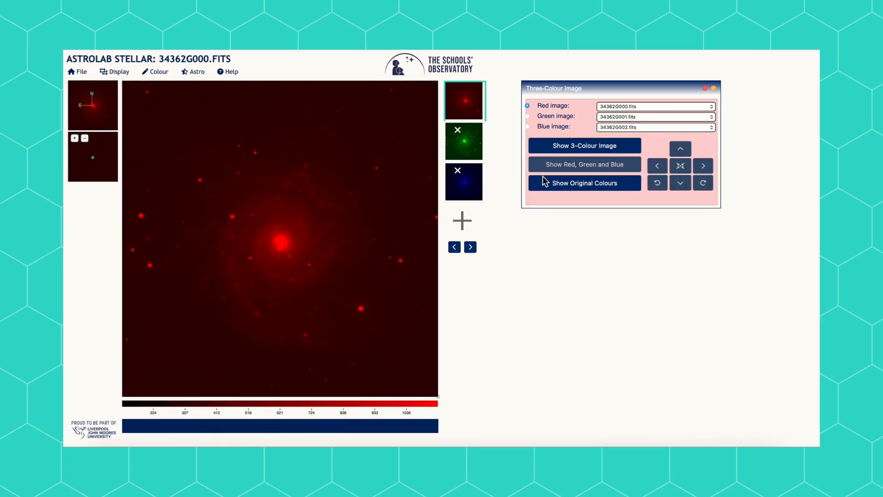
- Show the images in their original colours and view 34362G001 and 34362G002 in turn
{"action": "left_click", "coordinate": [562, 184]}
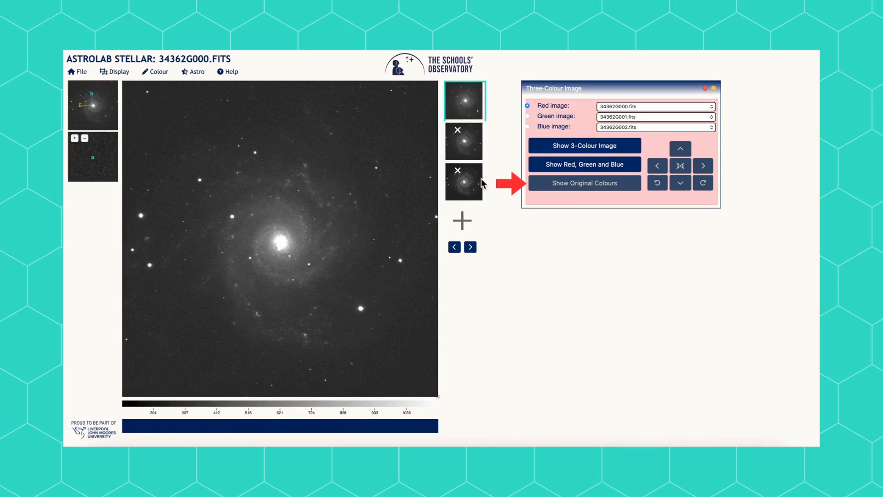
{"action": "left_click", "coordinate": [479, 153]}
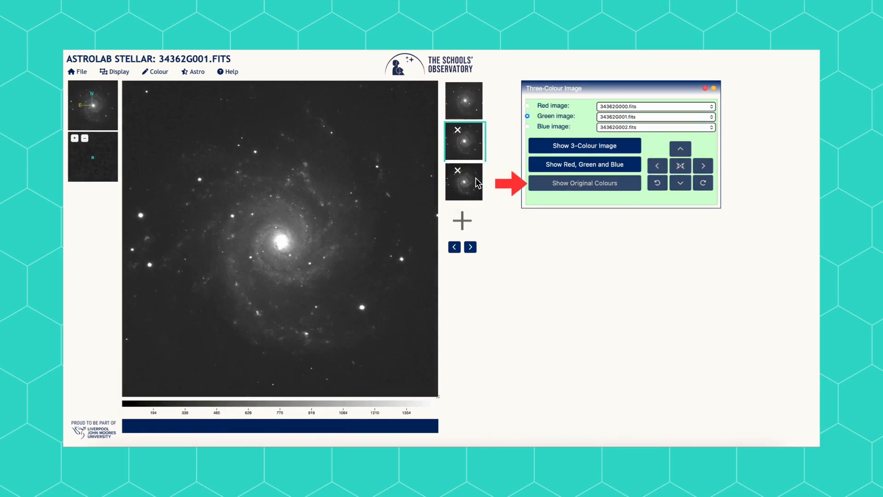
{"action": "left_click", "coordinate": [475, 178]}
- Switch between the green 34362G001 and red 34362G000 images to check the panel's colour cue with the combined image on display
{"action": "left_click", "coordinate": [473, 154]}
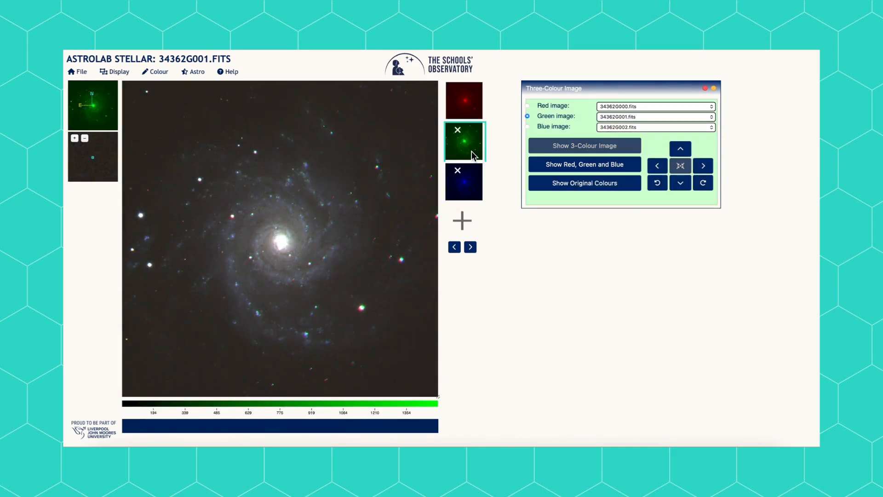
{"action": "left_click", "coordinate": [471, 113]}
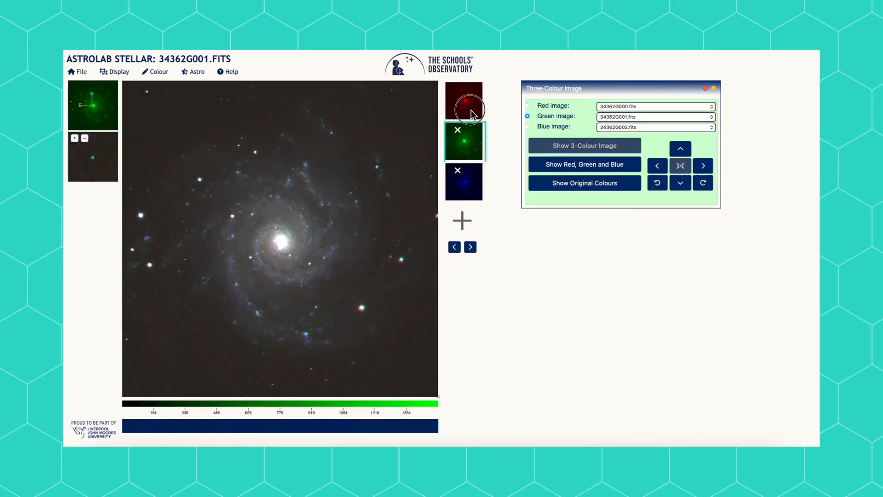
{"action": "left_click", "coordinate": [476, 144]}
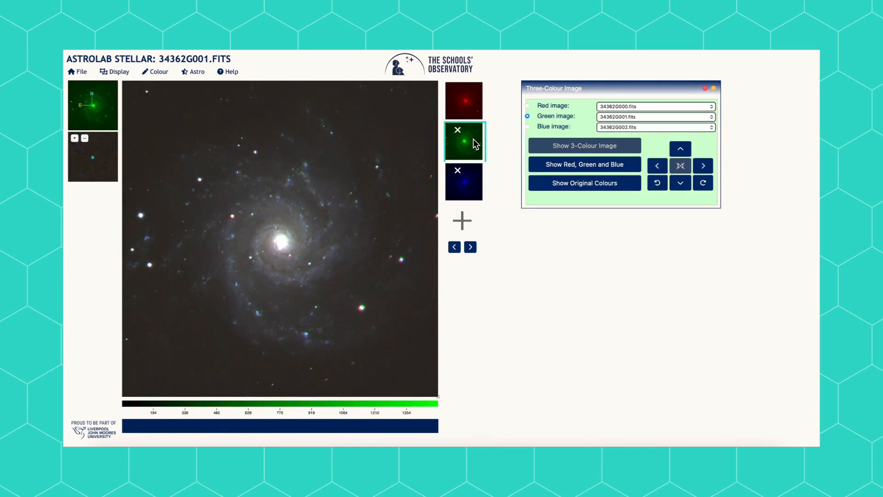
{"action": "left_click", "coordinate": [563, 166]}
{"action": "left_click", "coordinate": [471, 151]}
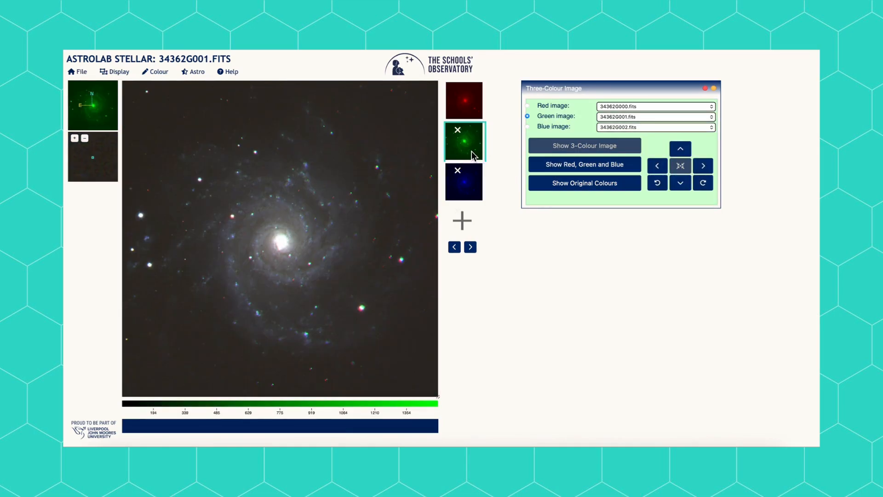
{"action": "left_click", "coordinate": [472, 113]}
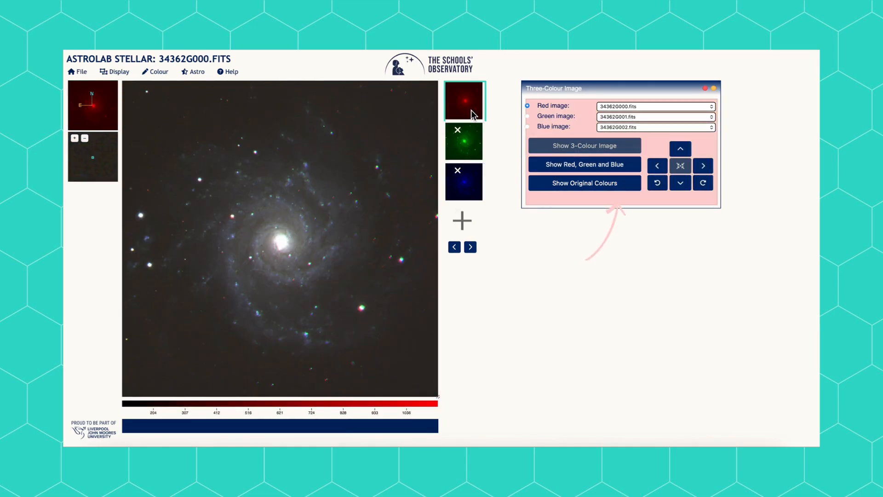
{"action": "left_click", "coordinate": [475, 144]}
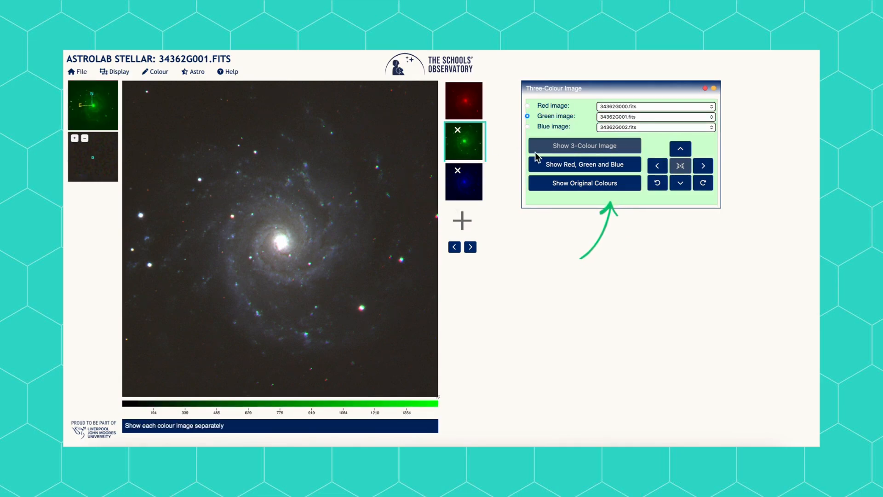
- Show the red, green and blue images separately, step through all three, and select green and red again over the combined image
{"action": "left_click", "coordinate": [561, 165]}
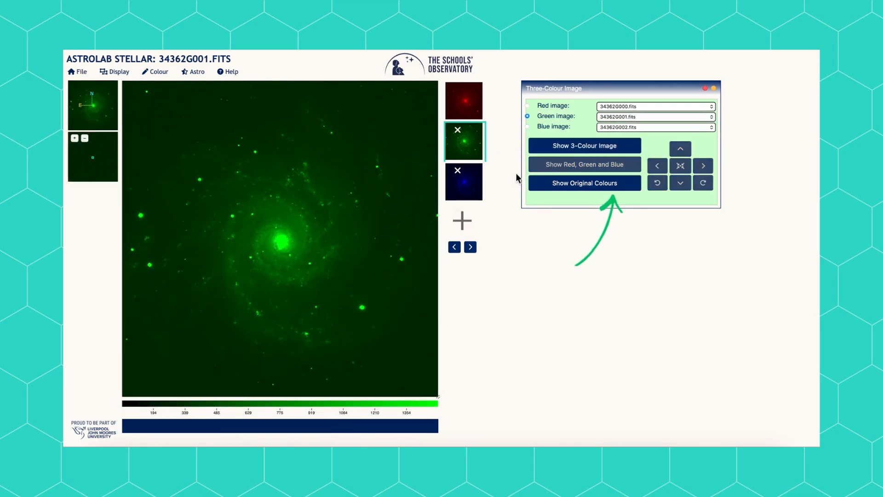
{"action": "left_click", "coordinate": [480, 178]}
{"action": "left_click", "coordinate": [474, 148]}
{"action": "left_click", "coordinate": [472, 108]}
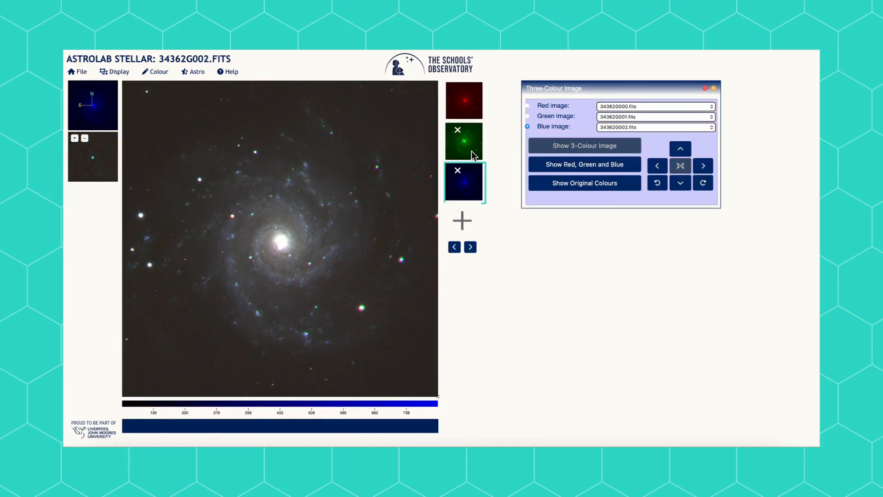
{"action": "left_click", "coordinate": [471, 151]}
{"action": "left_click", "coordinate": [473, 113]}
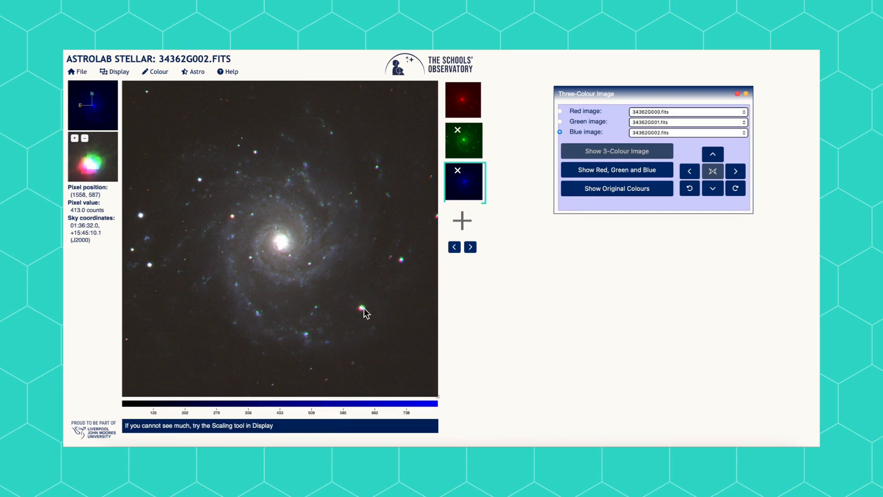
- Examine the colour alignment of the bright star southwest of Messier 74's core up close in the 3-colour image
{"action": "scroll", "coordinate": [365, 314], "scroll_direction": "up", "scroll_amount": 3}
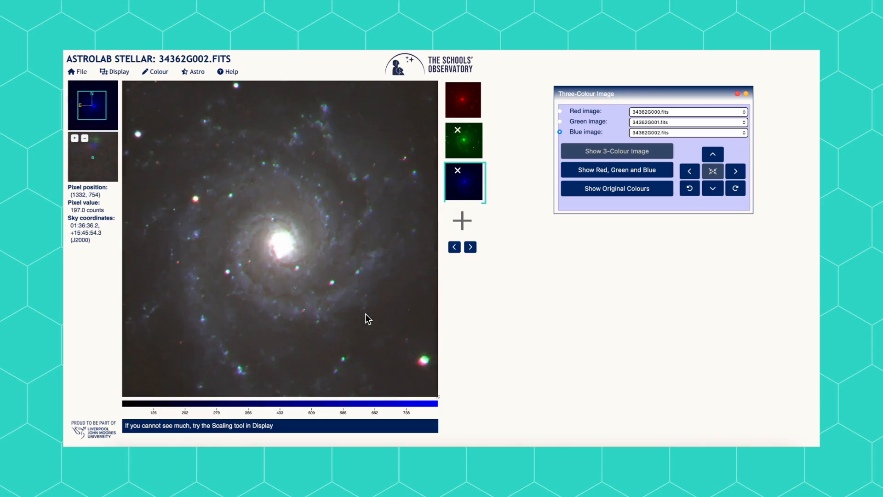
{"action": "left_click_drag", "start_coordinate": [379, 330], "coordinate": [346, 280]}
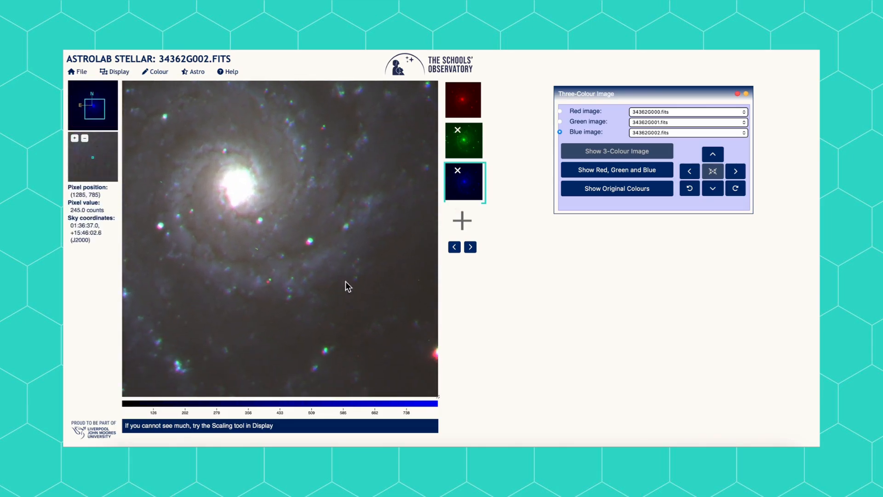
{"action": "left_click_drag", "start_coordinate": [363, 328], "coordinate": [303, 312]}
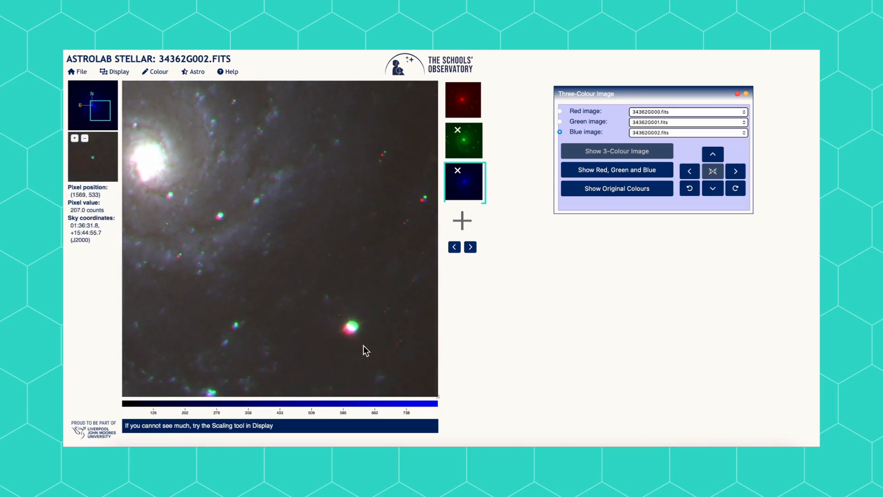
{"action": "left_click_drag", "start_coordinate": [361, 315], "coordinate": [317, 263]}
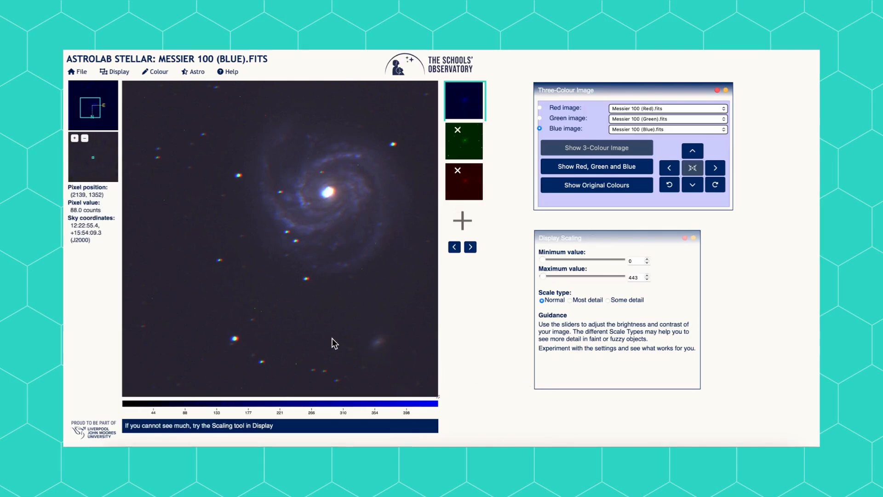
- Examine the stars beside the galaxy in the Messier 100 3-colour image up close for red, green and blue misalignment
{"action": "scroll", "coordinate": [332, 338], "scroll_direction": "up", "scroll_amount": 2}
{"action": "left_click_drag", "start_coordinate": [372, 350], "coordinate": [347, 333]}
{"action": "scroll", "coordinate": [347, 333], "scroll_direction": "up", "scroll_amount": 3}
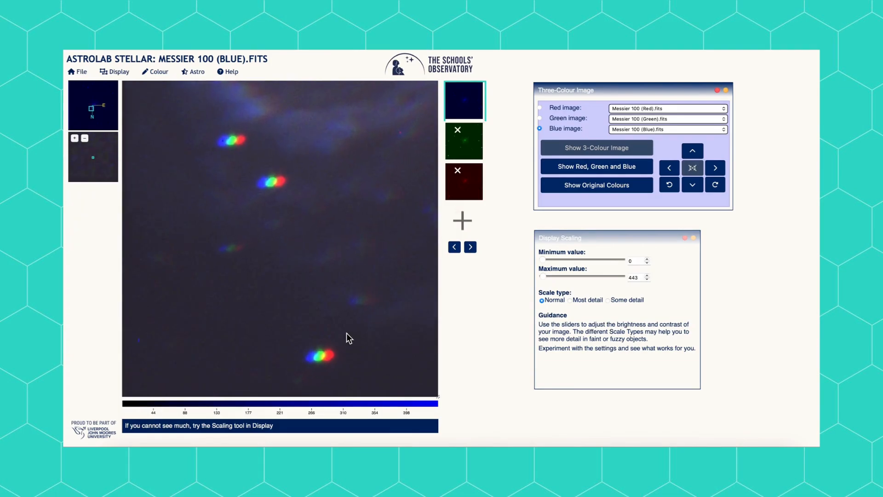
{"action": "left_click_drag", "start_coordinate": [393, 316], "coordinate": [363, 303]}
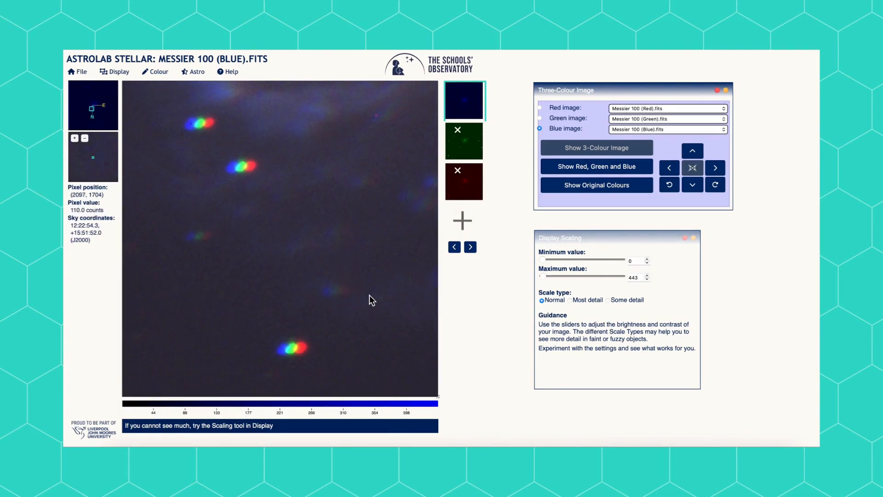
{"action": "scroll", "coordinate": [361, 285], "scroll_direction": "down", "scroll_amount": 3}
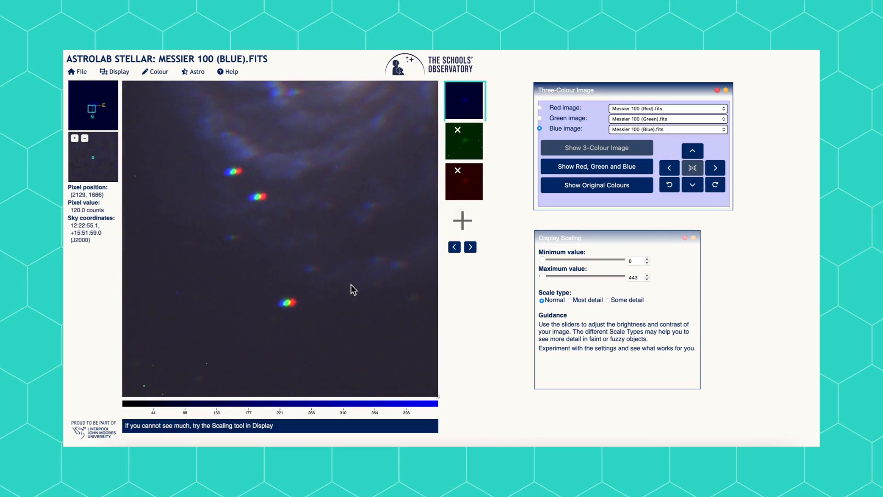
- Compare the colour alignment of stars across the Messier 100 image with those beside the spiral arms in the Messier 51 3-colour image
{"action": "scroll", "coordinate": [349, 285], "scroll_direction": "down", "scroll_amount": 5}
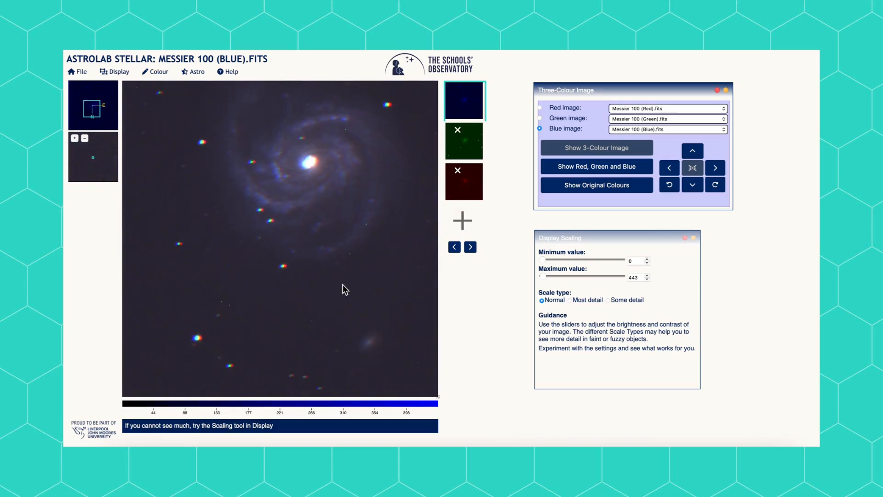
{"action": "scroll", "coordinate": [340, 286], "scroll_direction": "down", "scroll_amount": 3}
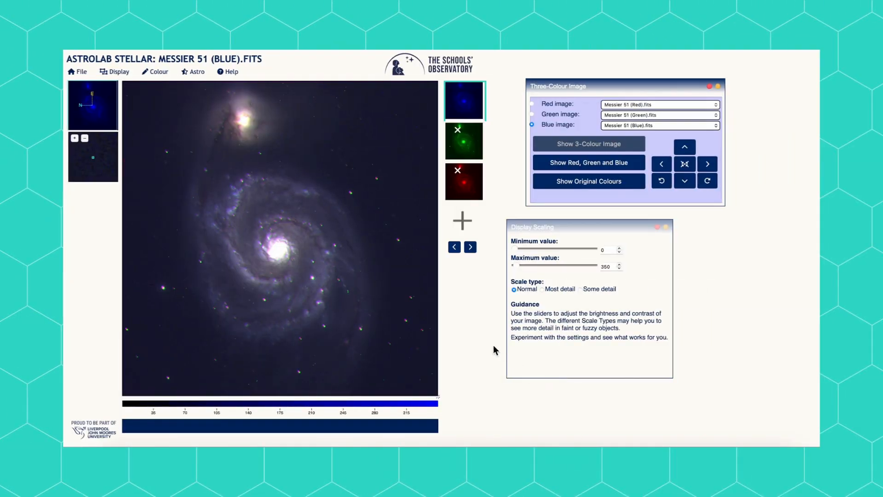
{"action": "scroll", "coordinate": [333, 341], "scroll_direction": "up", "scroll_amount": 5}
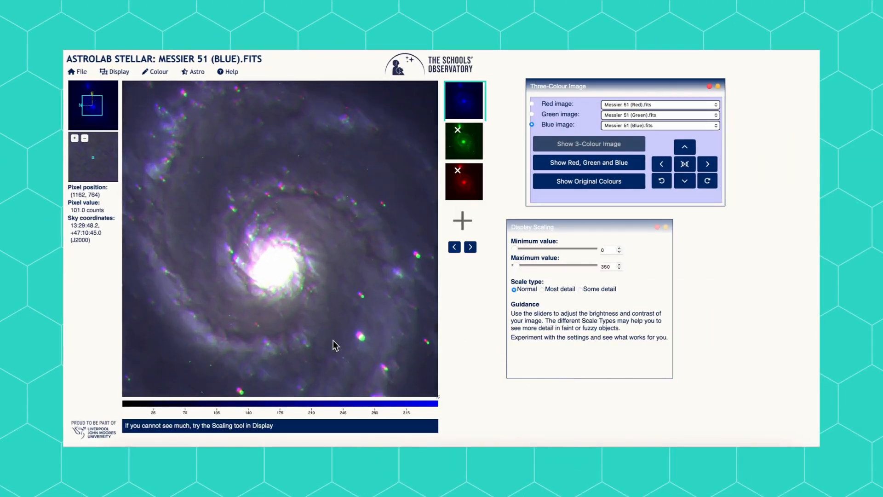
{"action": "scroll", "coordinate": [334, 344], "scroll_direction": "up", "scroll_amount": 2}
{"action": "scroll", "coordinate": [355, 344], "scroll_direction": "up", "scroll_amount": 2}
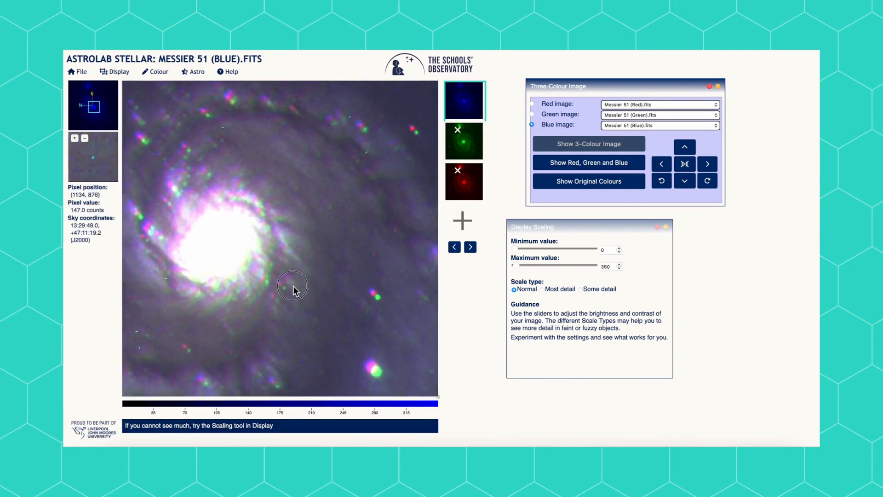
{"action": "left_click_drag", "start_coordinate": [383, 348], "coordinate": [329, 292]}
{"action": "left_click_drag", "start_coordinate": [377, 361], "coordinate": [322, 302]}
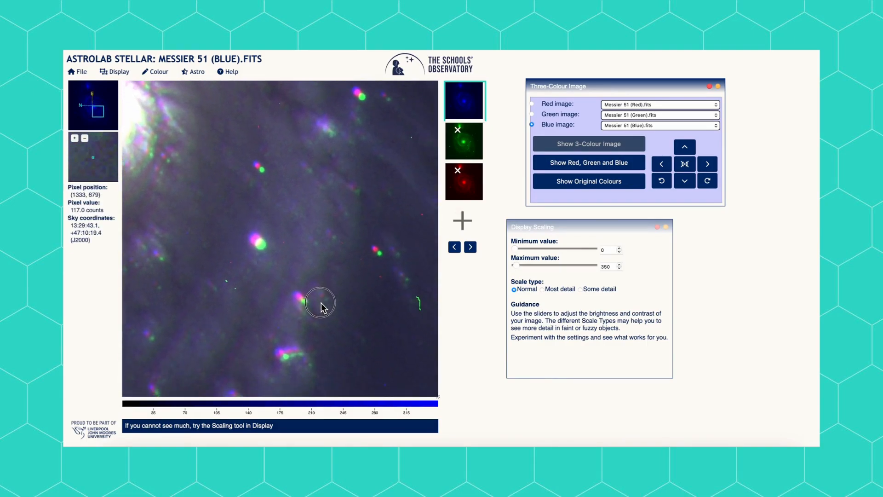
{"action": "scroll", "coordinate": [354, 322], "scroll_direction": "up", "scroll_amount": 3}
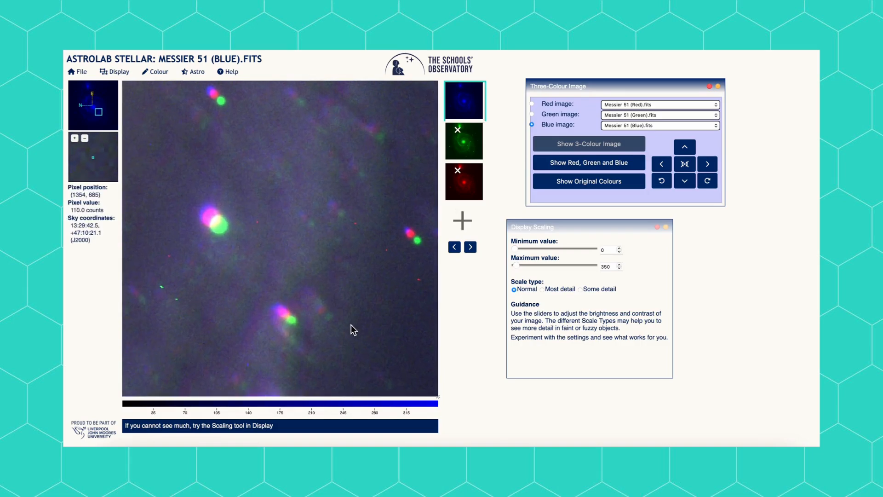
{"action": "scroll", "coordinate": [380, 333], "scroll_direction": "up", "scroll_amount": 1}
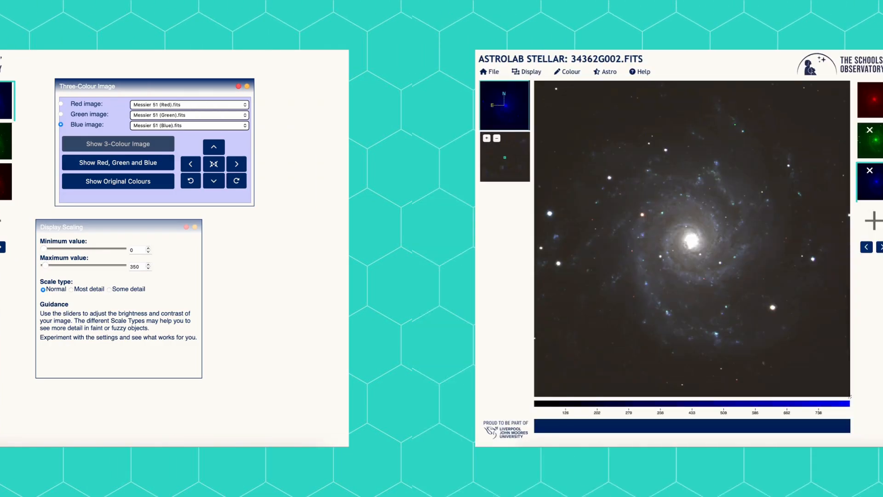
- Examine the stars and small coloured specks in the outer parts of the Messier 74 3-colour image up close for colour alignment
{"action": "scroll", "coordinate": [346, 355], "scroll_direction": "up", "scroll_amount": 2}
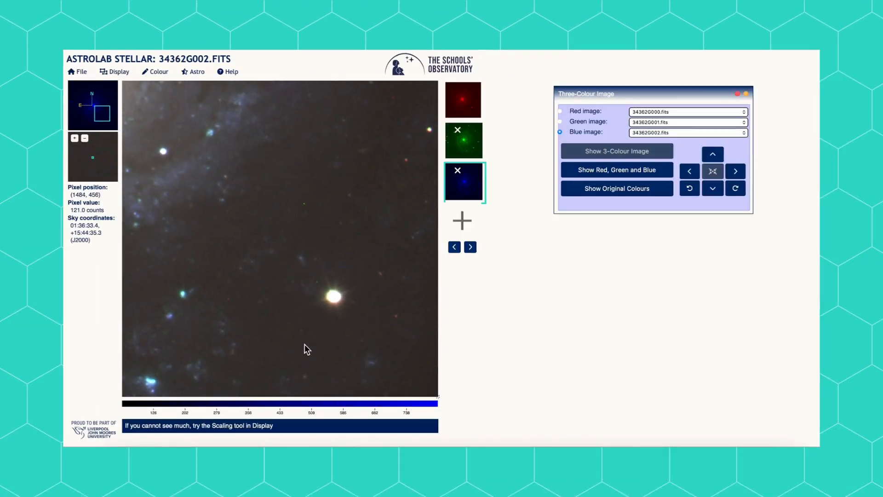
{"action": "scroll", "coordinate": [308, 313], "scroll_direction": "up", "scroll_amount": 1}
{"action": "scroll", "coordinate": [310, 275], "scroll_direction": "up", "scroll_amount": 3}
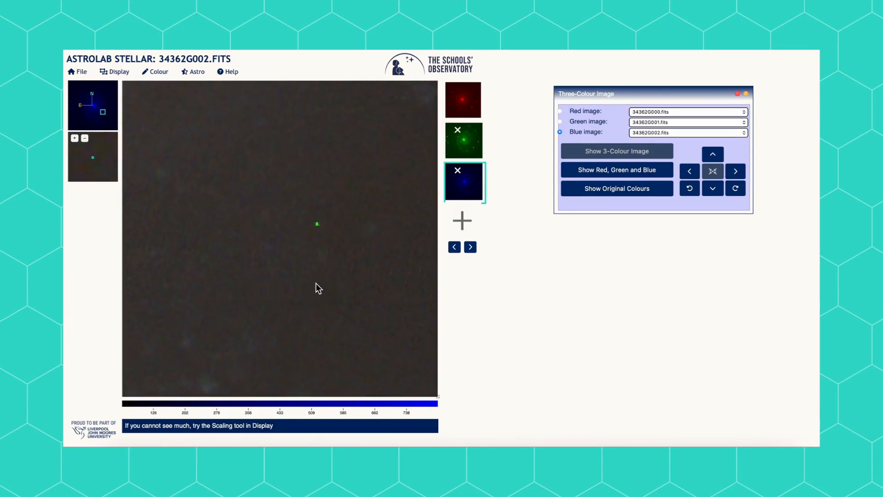
{"action": "scroll", "coordinate": [337, 249], "scroll_direction": "down", "scroll_amount": 6}
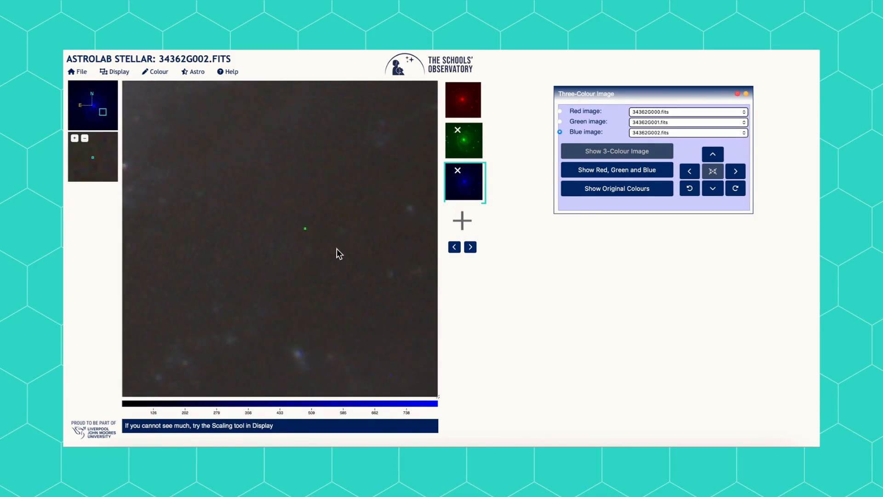
{"action": "scroll", "coordinate": [286, 280], "scroll_direction": "up", "scroll_amount": 8}
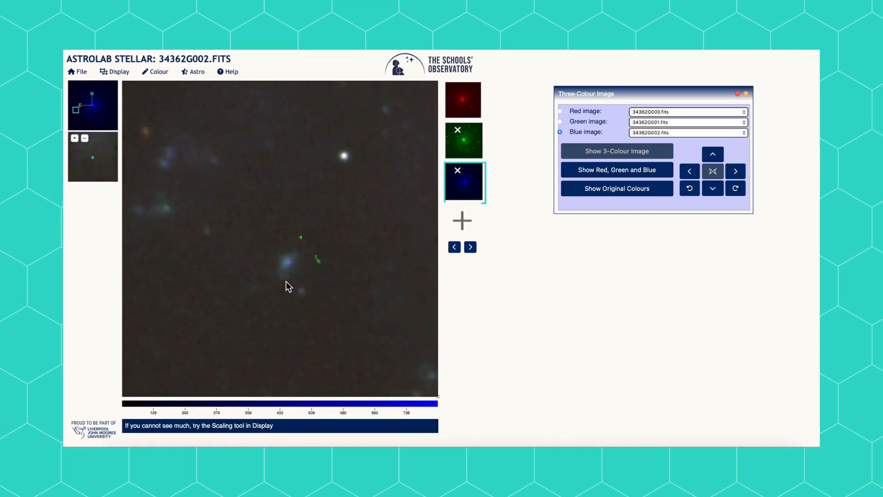
{"action": "mouse_move", "coordinate": [371, 278]}
{"action": "left_mouse_down"}
{"action": "mouse_move", "coordinate": [345, 257]}
{"action": "mouse_move", "coordinate": [303, 265]}
{"action": "left_mouse_up"}
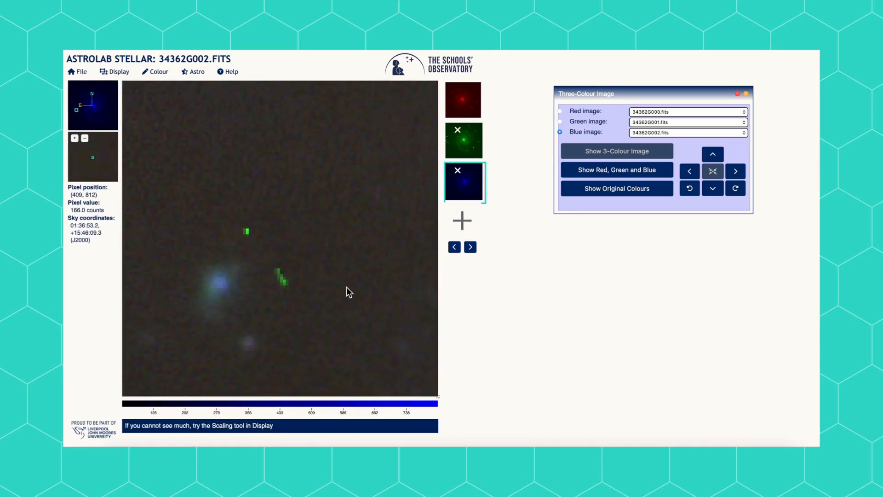
{"action": "scroll", "coordinate": [344, 253], "scroll_direction": "down", "scroll_amount": 2}
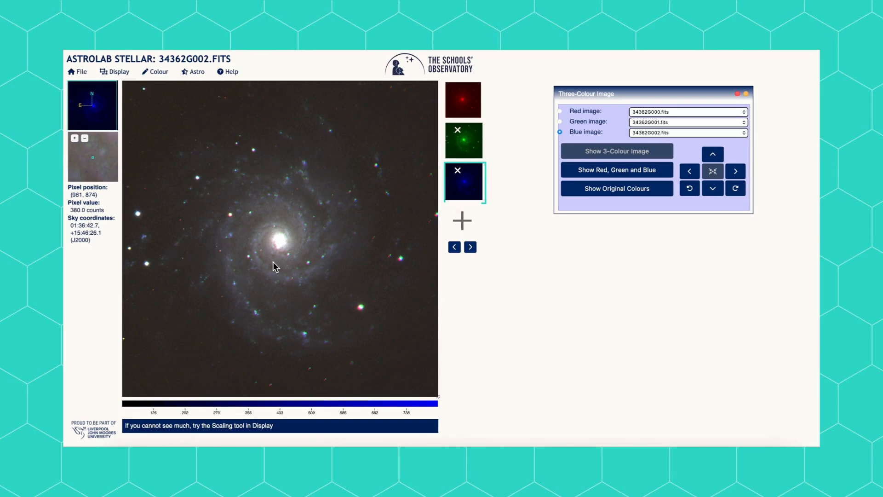
- Align the Messier 74 images automatically and check the bright star southwest of the core up close
{"action": "left_click", "coordinate": [119, 72]}
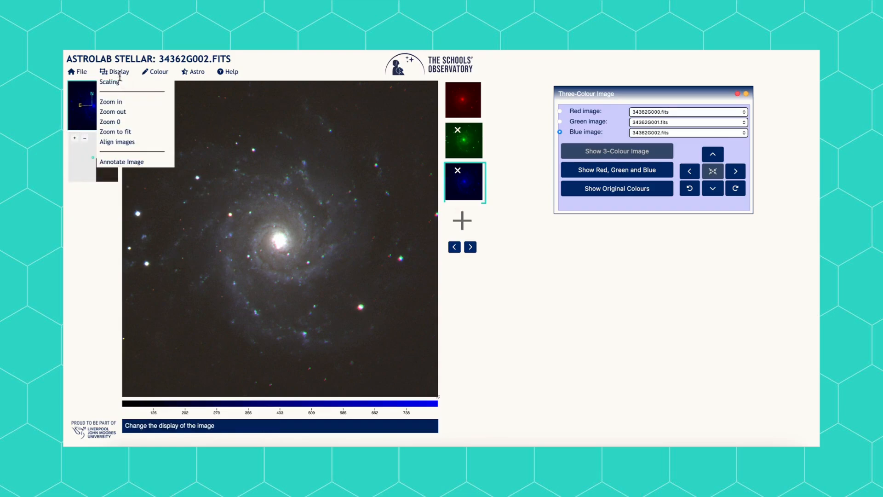
{"action": "left_click", "coordinate": [129, 143]}
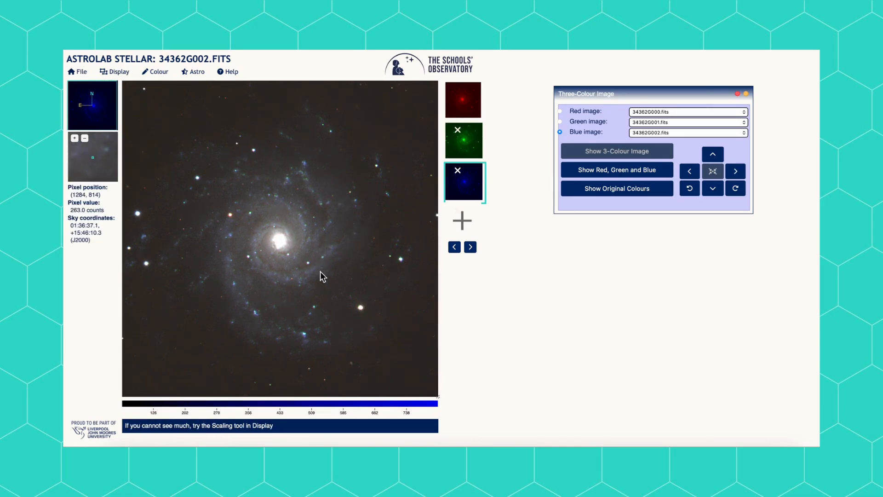
{"action": "scroll", "coordinate": [369, 313], "scroll_direction": "up", "scroll_amount": 3}
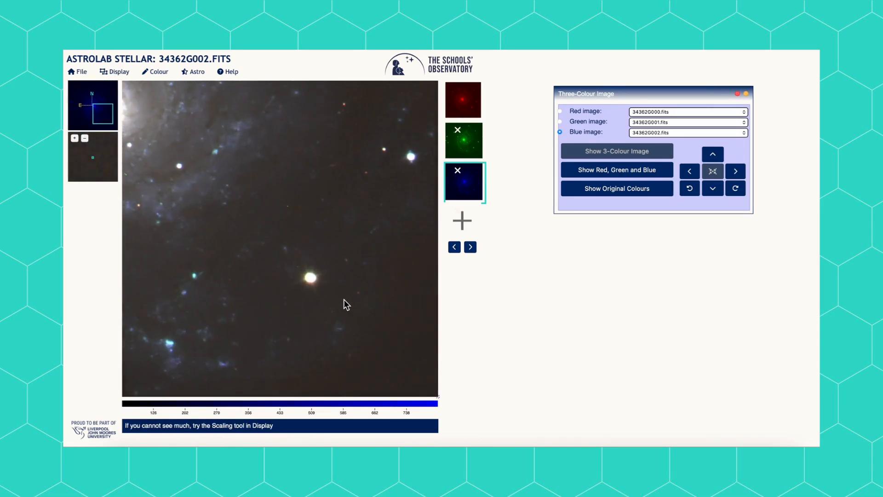
{"action": "scroll", "coordinate": [343, 299], "scroll_direction": "up", "scroll_amount": 4}
{"action": "scroll", "coordinate": [275, 283], "scroll_direction": "down", "scroll_amount": 3}
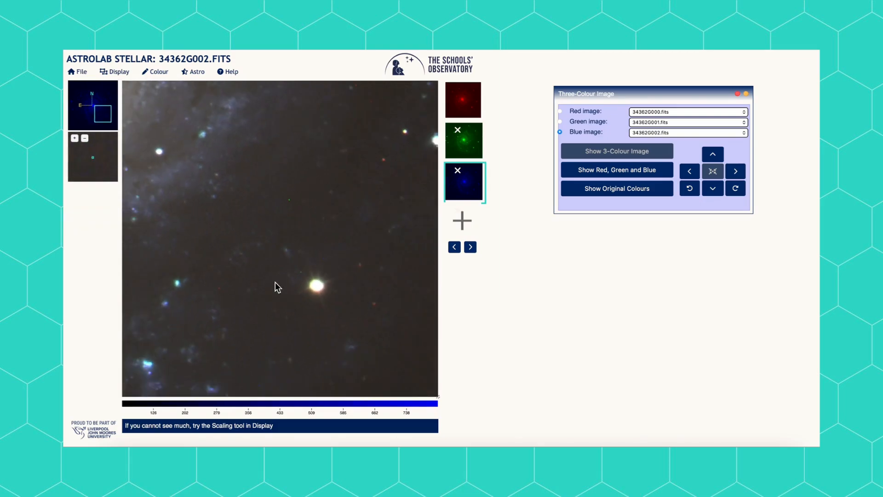
{"action": "scroll", "coordinate": [275, 282], "scroll_direction": "down", "scroll_amount": 5}
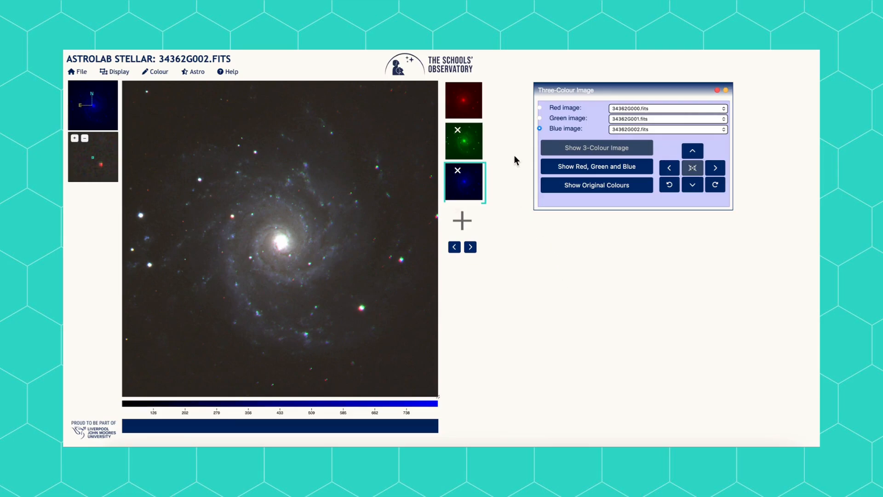
- Nudge the red 34362G000 image right and down relative to the other two colours, and select the green 34362G001 image
{"action": "left_click", "coordinate": [473, 112]}
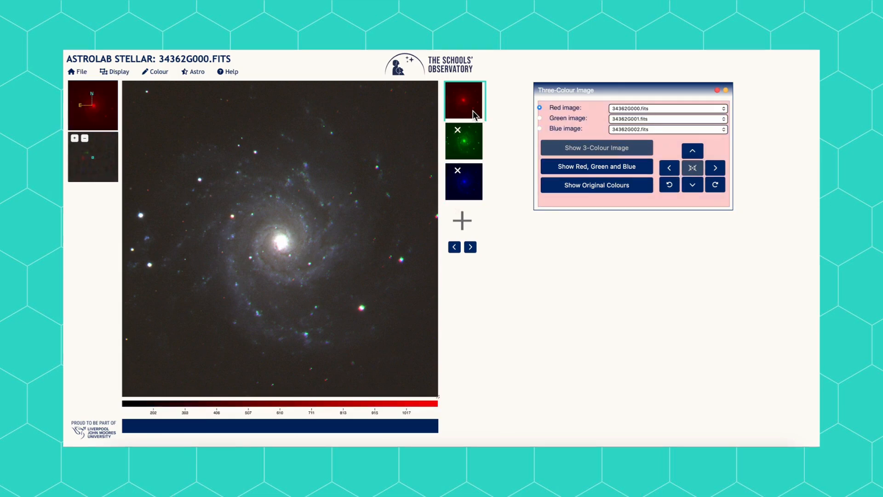
{"action": "left_click", "coordinate": [716, 169]}
{"action": "left_click", "coordinate": [720, 170]}
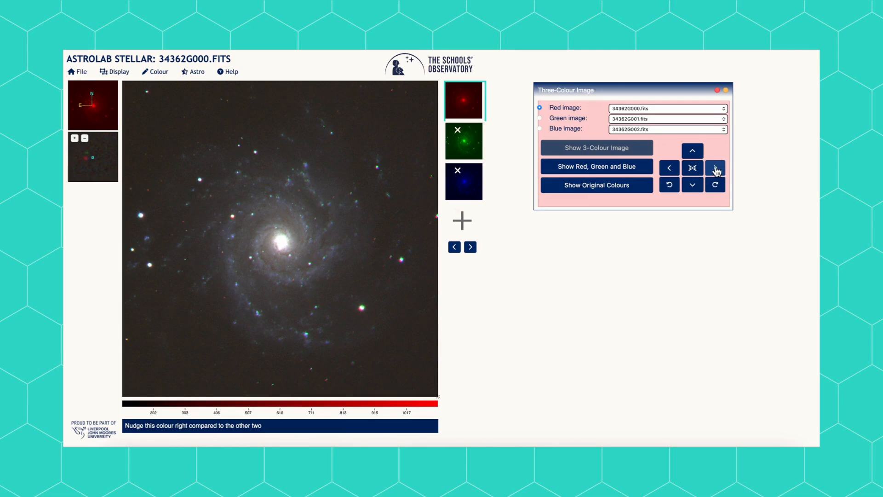
{"action": "left_click", "coordinate": [700, 184]}
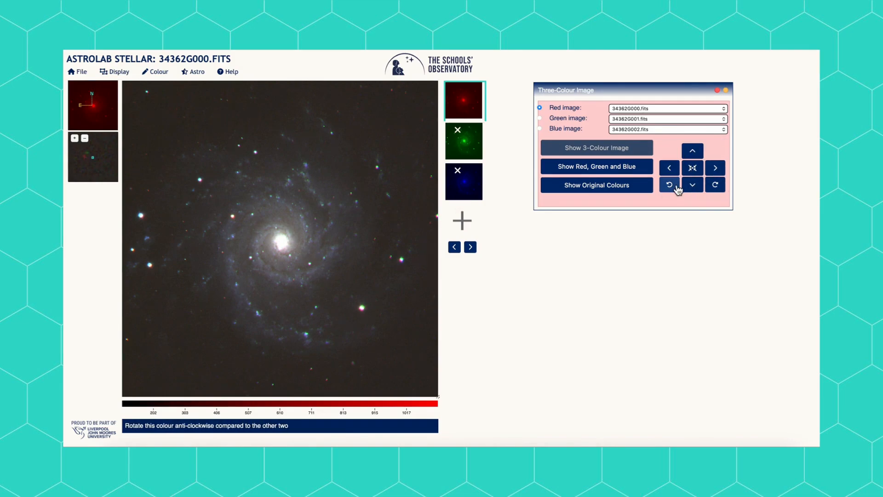
{"action": "left_click", "coordinate": [471, 150]}
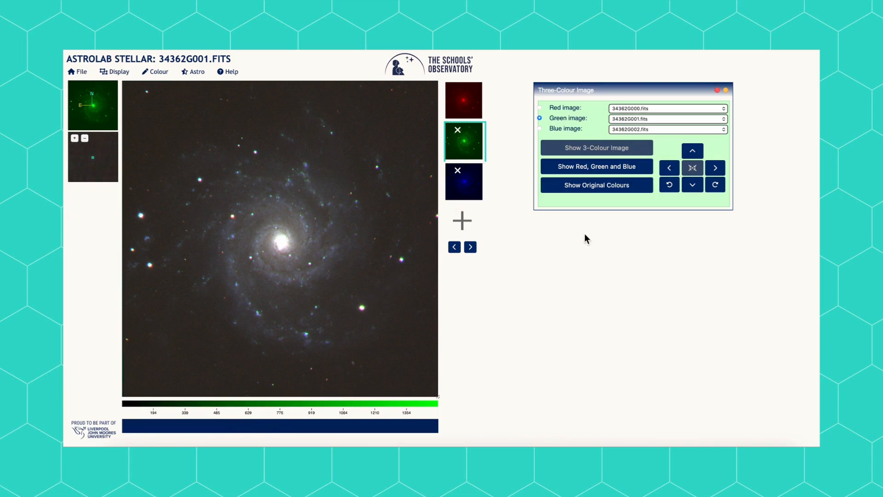
{"action": "left_click", "coordinate": [691, 185]}
- Select the red 34362G000 image and nudge it right to line it up on the bright star southwest of the core
{"action": "left_click", "coordinate": [455, 247]}
{"action": "scroll", "coordinate": [368, 317], "scroll_direction": "up", "scroll_amount": 4}
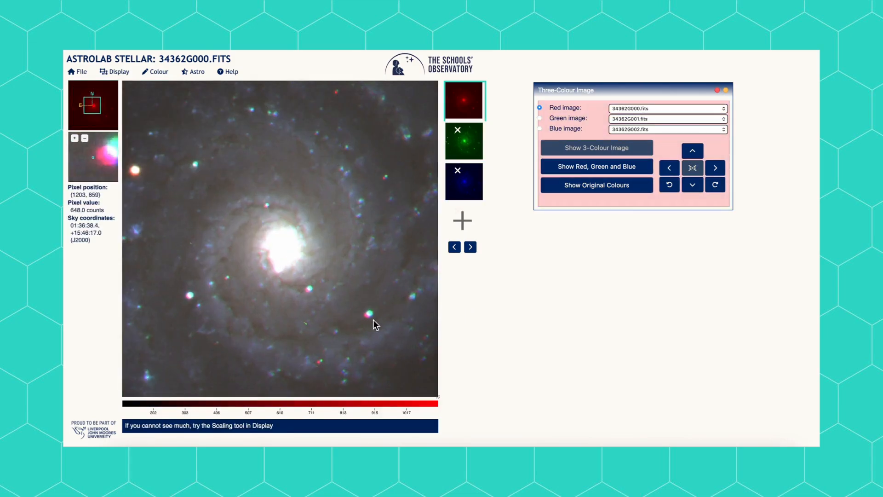
{"action": "scroll", "coordinate": [303, 267], "scroll_direction": "up", "scroll_amount": 2}
{"action": "left_click_drag", "start_coordinate": [289, 255], "coordinate": [346, 226]}
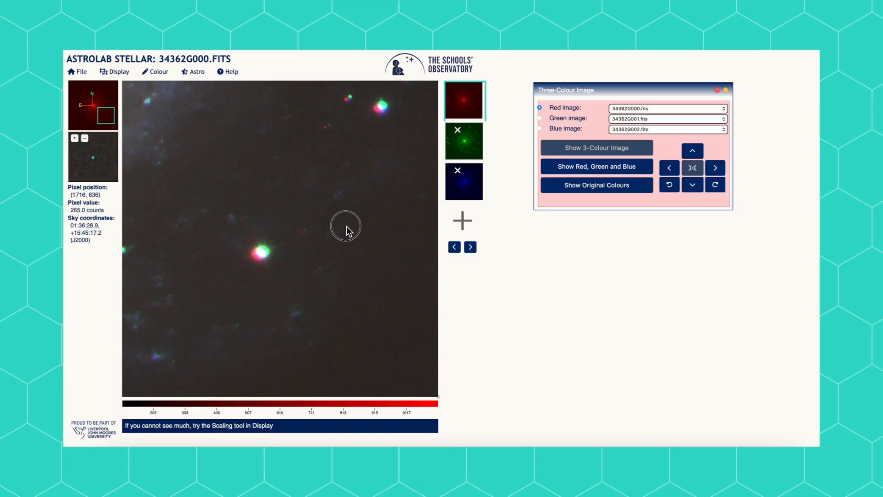
{"action": "left_click", "coordinate": [697, 170]}
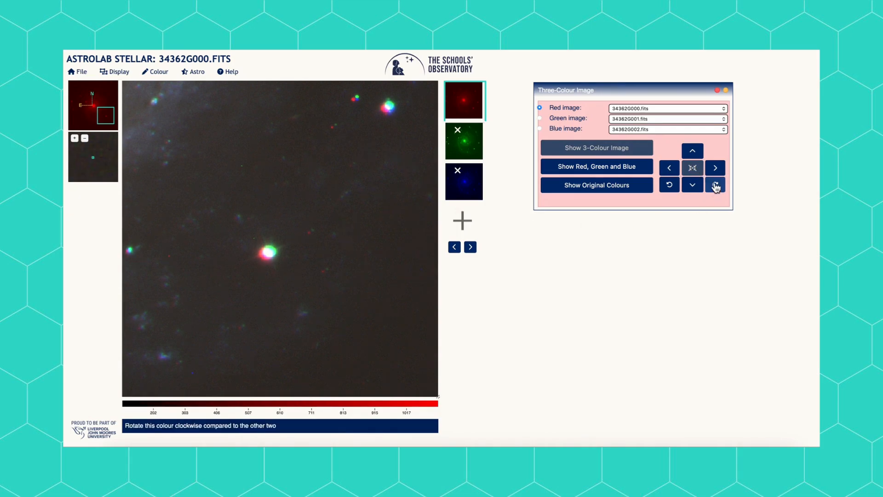
{"action": "left_click", "coordinate": [717, 169]}
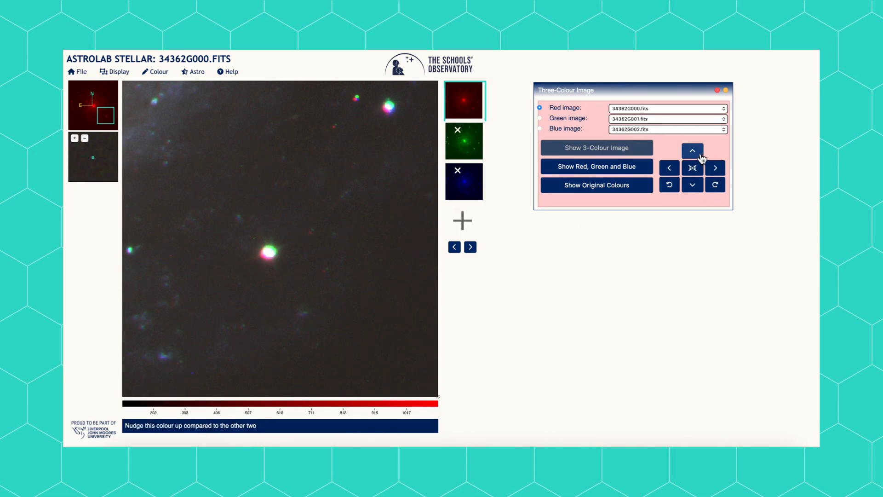
{"action": "left_click", "coordinate": [719, 188]}
{"action": "left_click", "coordinate": [672, 188]}
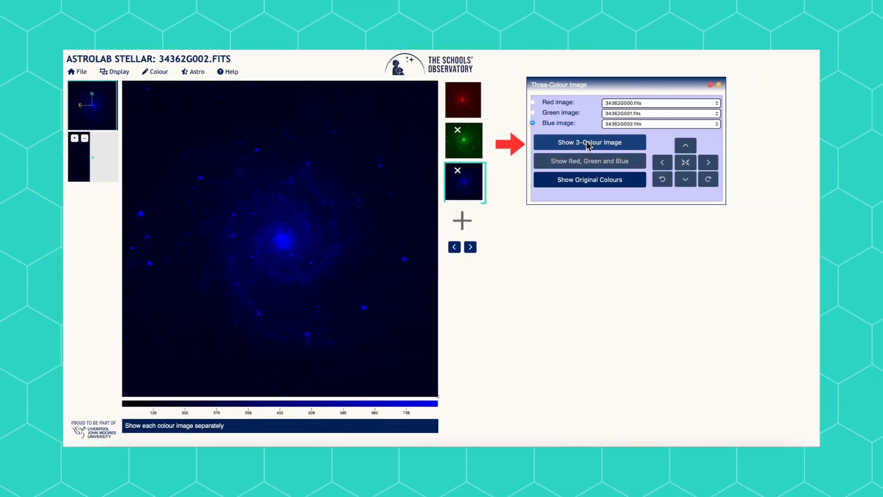
- Show the 3-colour image and switch between the green, red and blue images, finishing on the blue 34362G002 image
{"action": "left_click", "coordinate": [586, 141]}
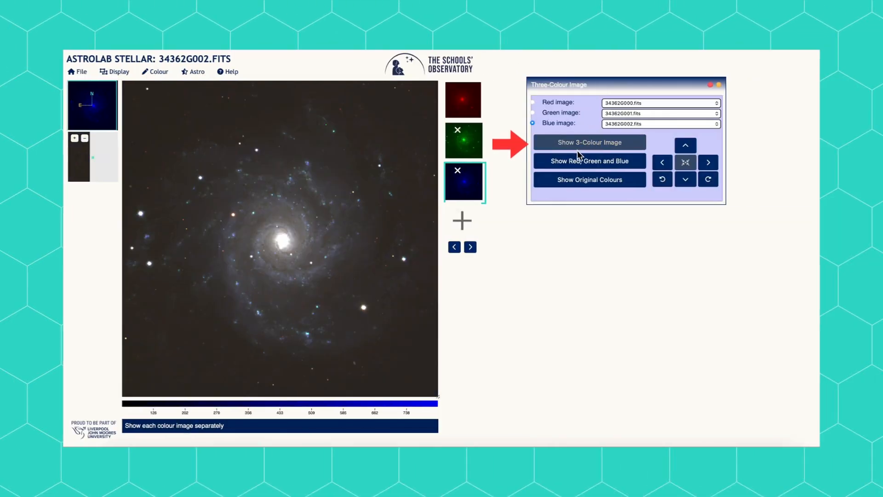
{"action": "left_click", "coordinate": [471, 151]}
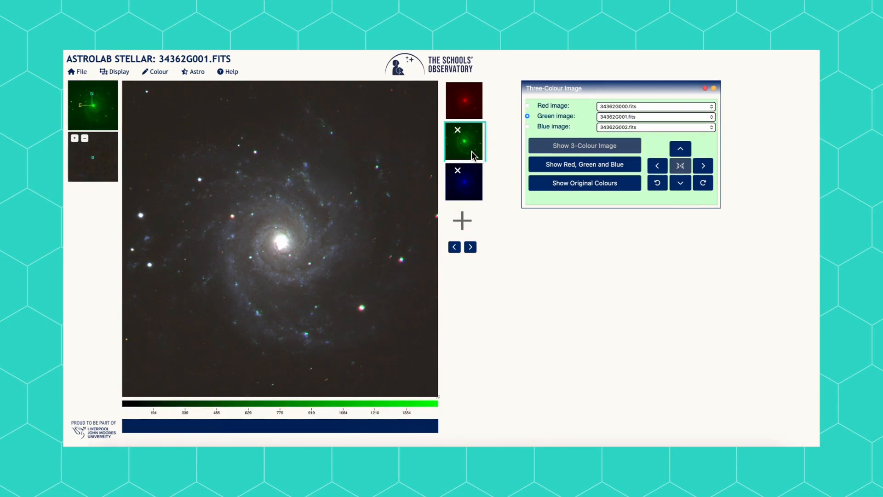
{"action": "left_click", "coordinate": [472, 111]}
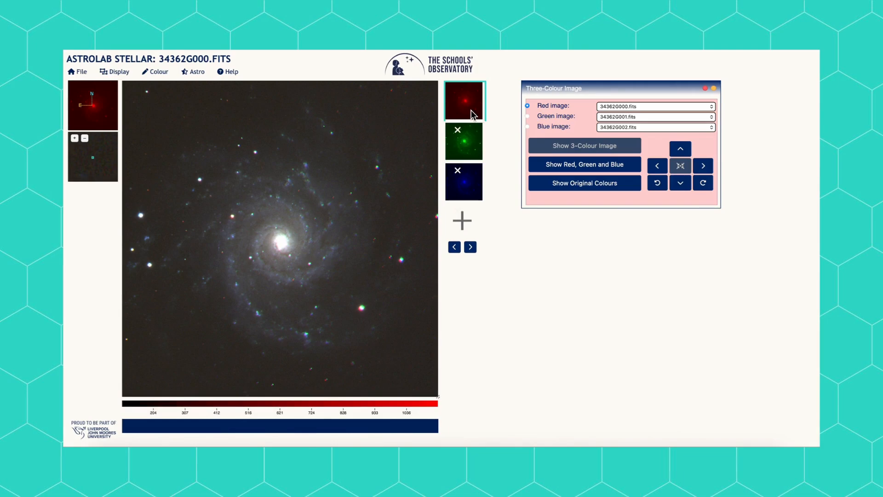
{"action": "left_click", "coordinate": [476, 144]}
{"action": "left_click", "coordinate": [471, 175]}
{"action": "left_click", "coordinate": [471, 151]}
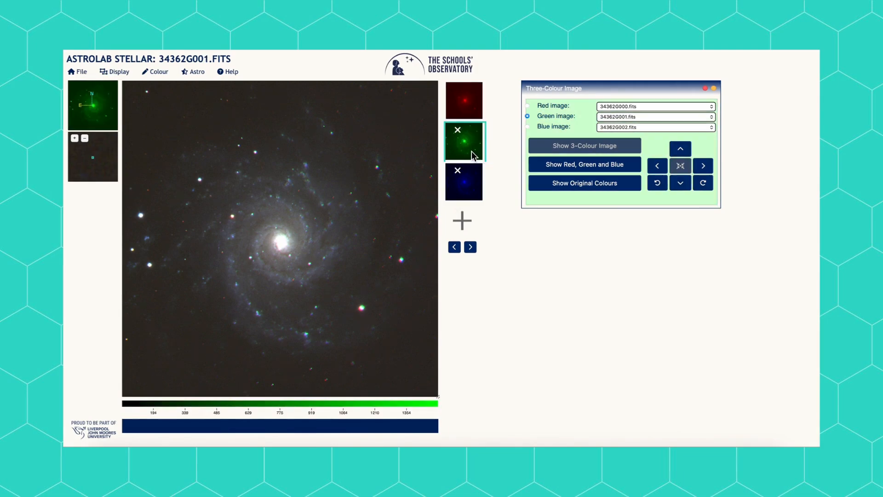
{"action": "left_click", "coordinate": [471, 110]}
{"action": "left_click", "coordinate": [467, 180]}
- Open the display scaling for the blue 34362G002 image and set its minimum value to 90 and maximum value to 800
{"action": "left_click", "coordinate": [120, 73]}
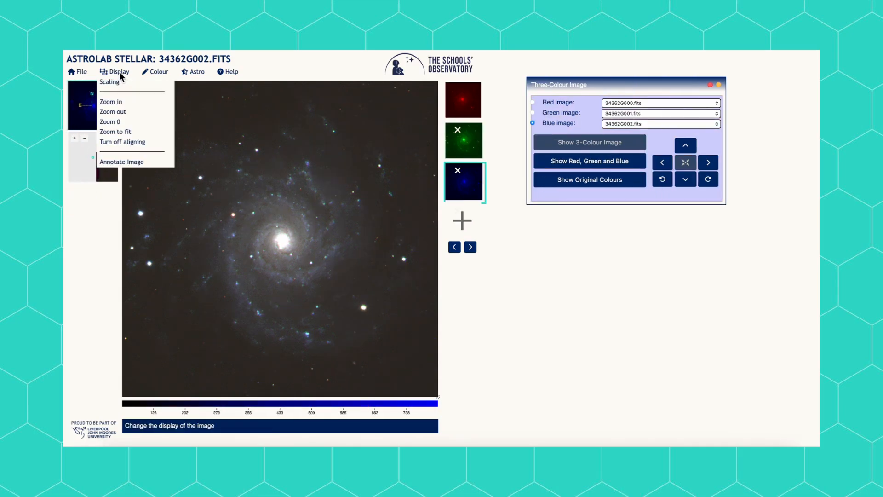
{"action": "left_click", "coordinate": [113, 82]}
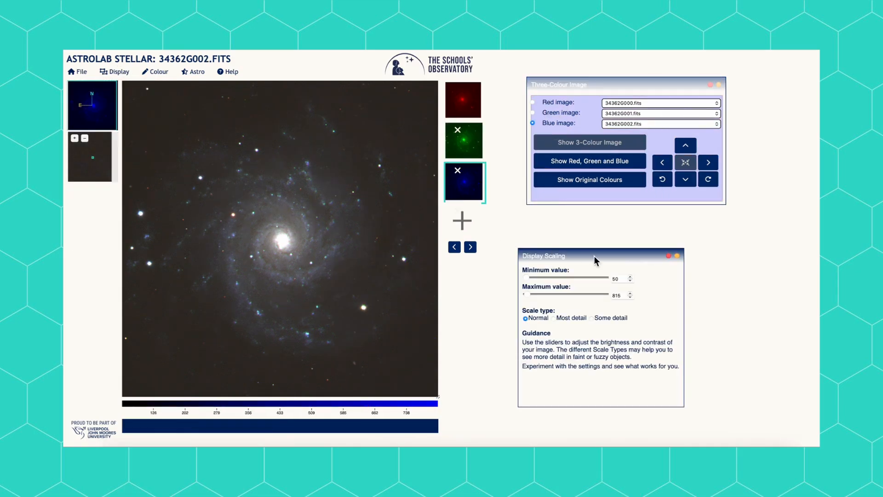
{"action": "left_click_drag", "start_coordinate": [598, 257], "coordinate": [584, 233]}
{"action": "left_click", "coordinate": [515, 269]}
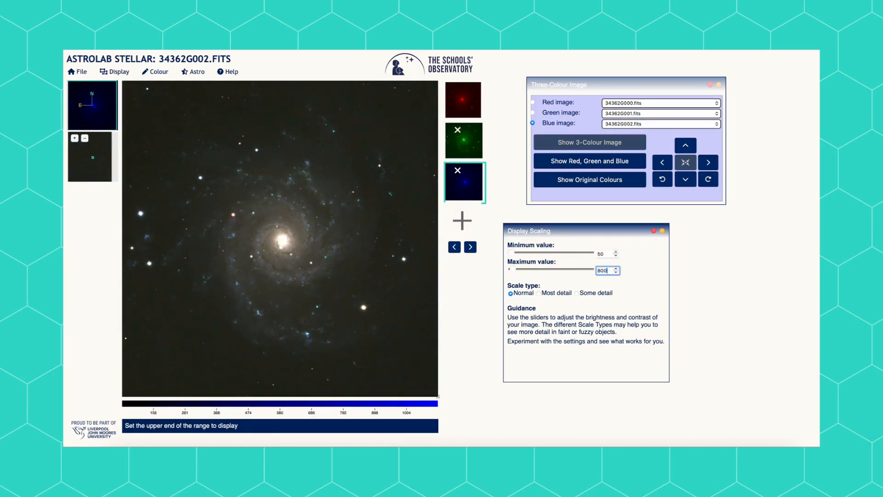
{"action": "key", "text": "BackSpace"}
{"action": "key", "text": "BackSpace"}
{"action": "type", "text": "6"}
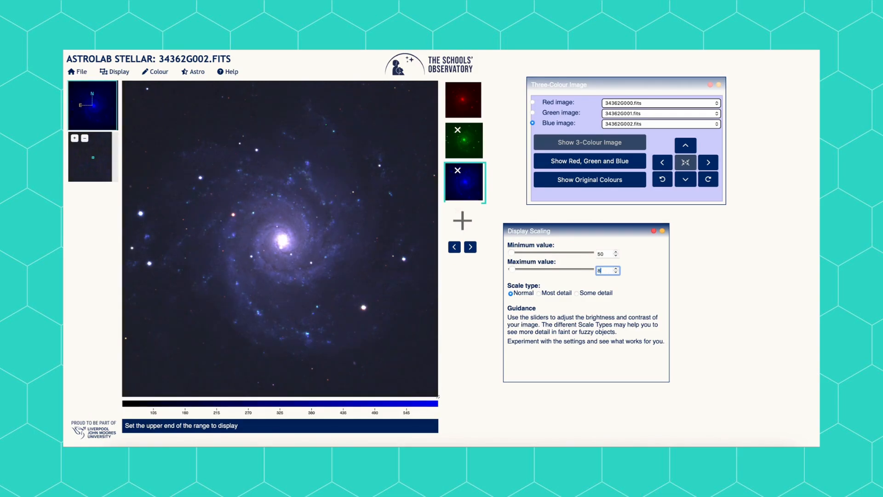
{"action": "left_click", "coordinate": [512, 254]}
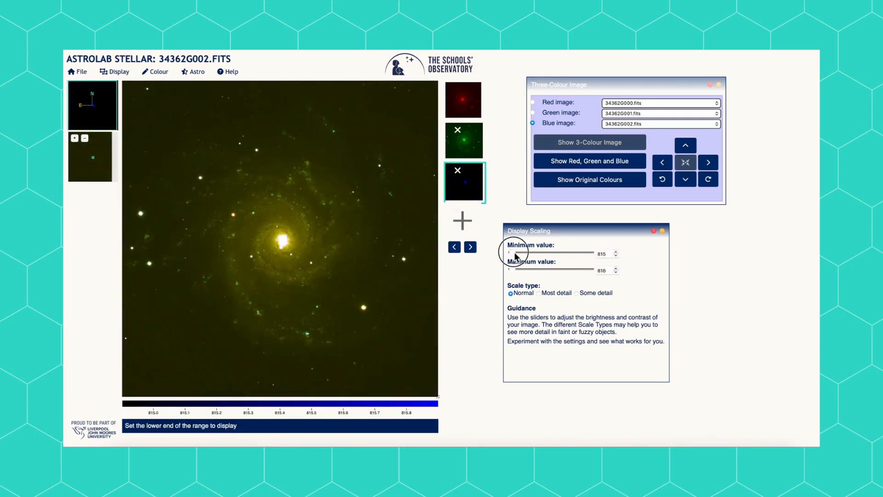
{"action": "double_click", "coordinate": [601, 255]}
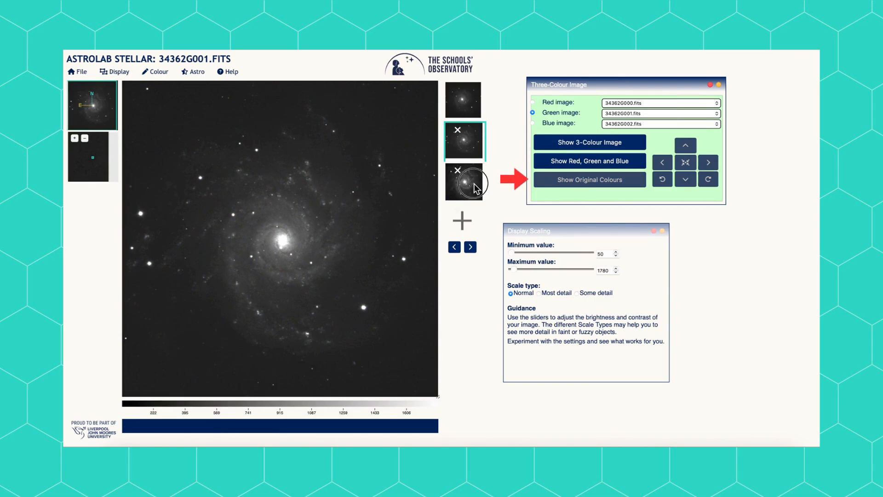
- In the original colours, set the green 34362G001 image's minimum value to 100 and the red 34362G000 image's range to 150 to 1300
{"action": "left_click", "coordinate": [474, 183]}
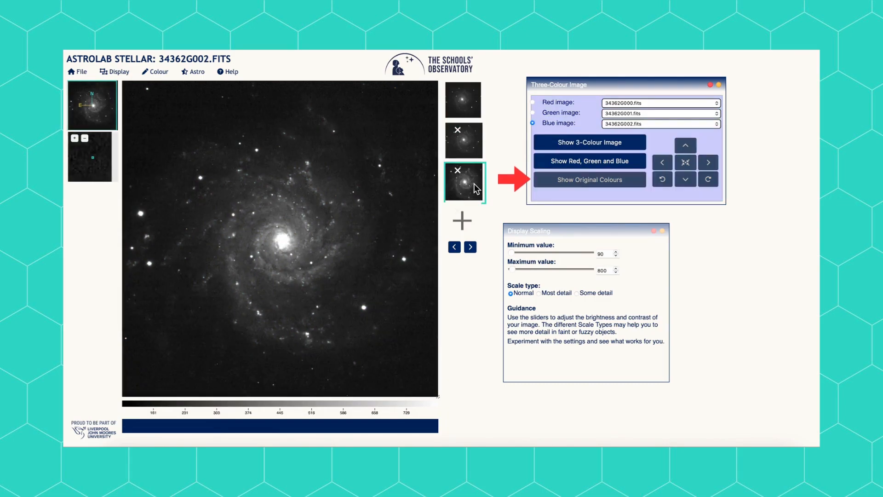
{"action": "left_click", "coordinate": [476, 147]}
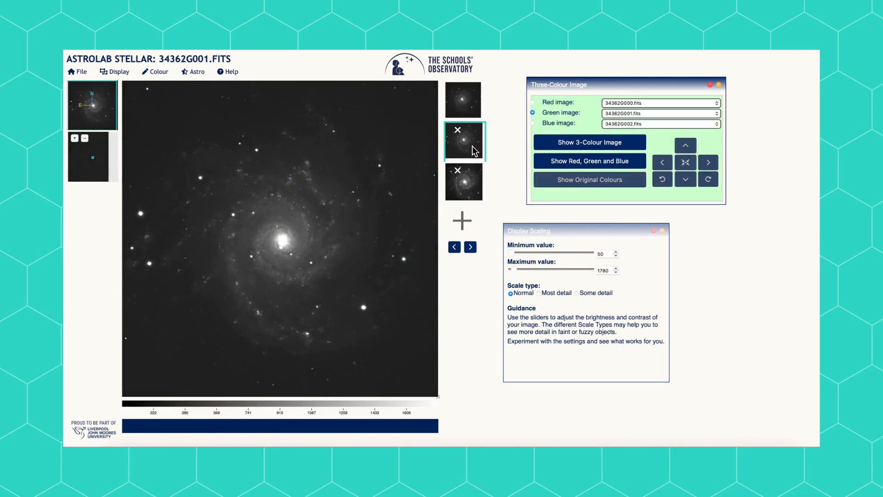
{"action": "left_click", "coordinate": [605, 256]}
{"action": "key", "text": "BackSpace"}
{"action": "key", "text": "BackSpace"}
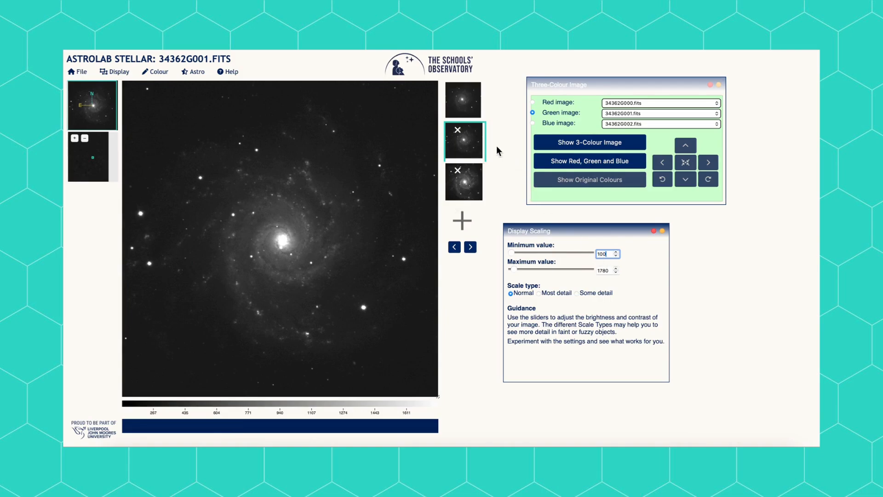
{"action": "left_click", "coordinate": [463, 114]}
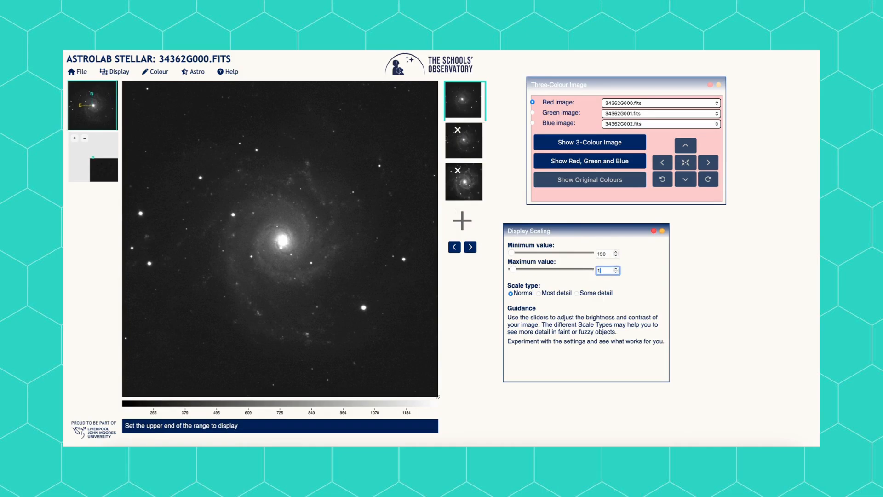
{"action": "key", "text": "Return"}
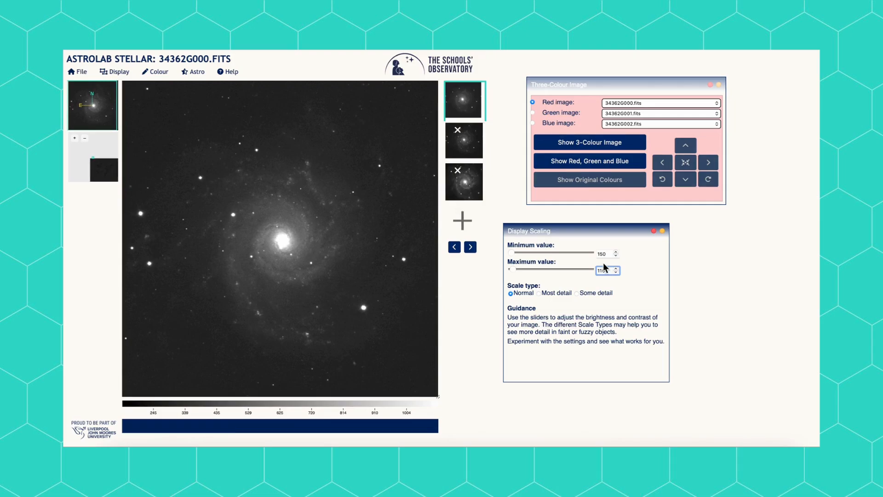
- Show the Messier 74 images in red, green and blue and switch between the layers to check their scaling
{"action": "left_click", "coordinate": [588, 163]}
{"action": "left_click", "coordinate": [587, 161]}
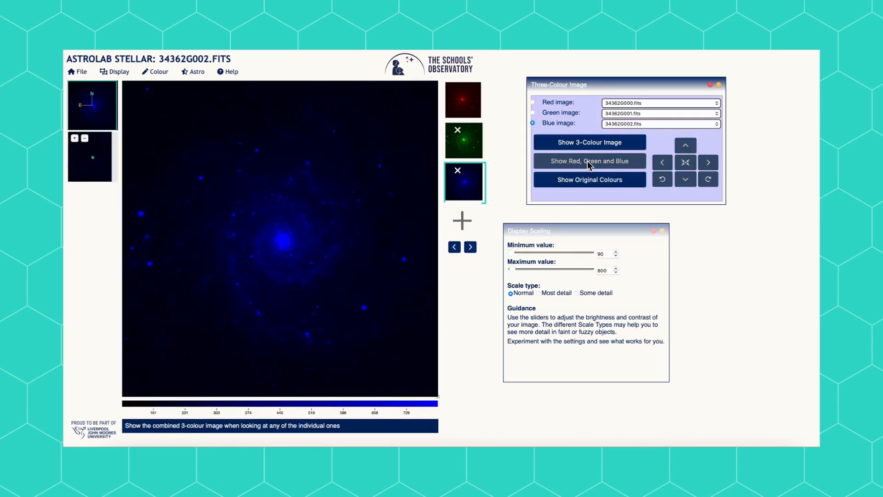
{"action": "left_click", "coordinate": [472, 156]}
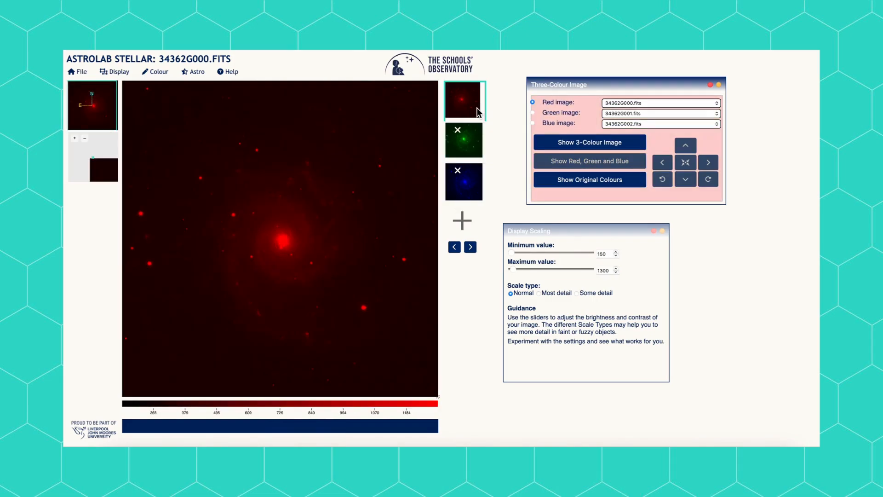
{"action": "left_click", "coordinate": [474, 145]}
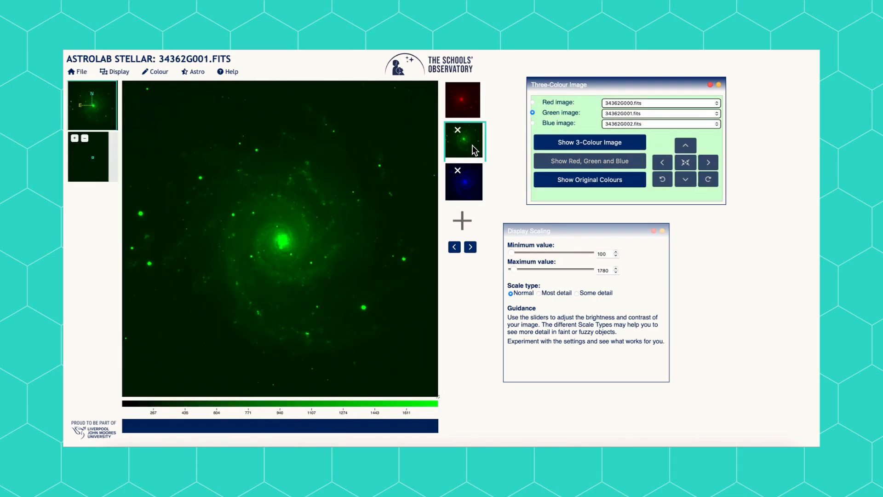
{"action": "left_click", "coordinate": [478, 186]}
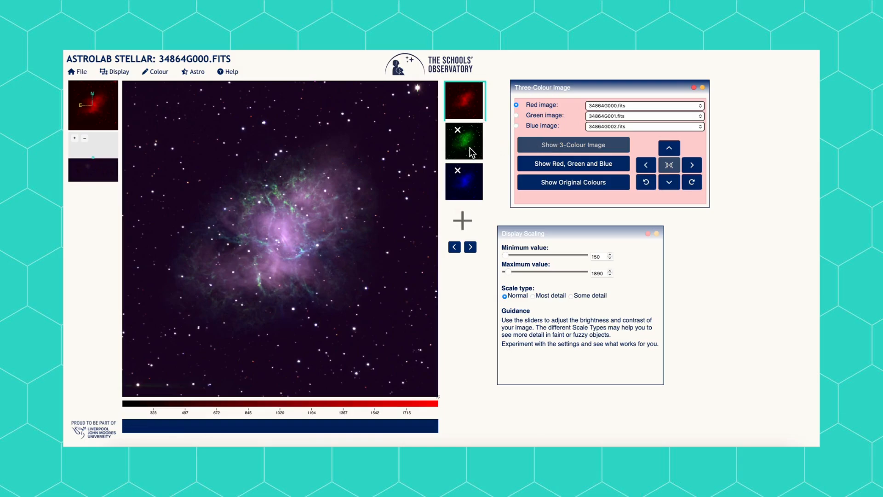
- Switch to the green and blue 34864G images of the nebula, and adjust the maximum value of the Messier 51 (Blue) image
{"action": "left_click", "coordinate": [470, 148]}
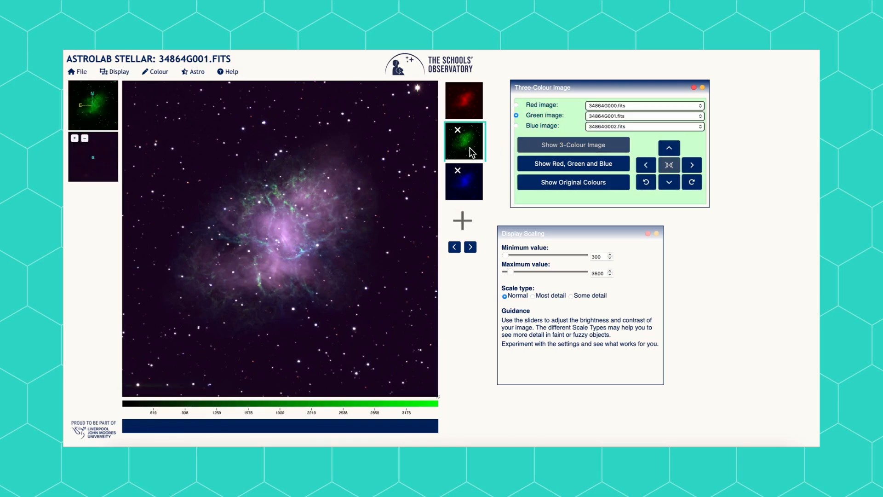
{"action": "left_click", "coordinate": [477, 189]}
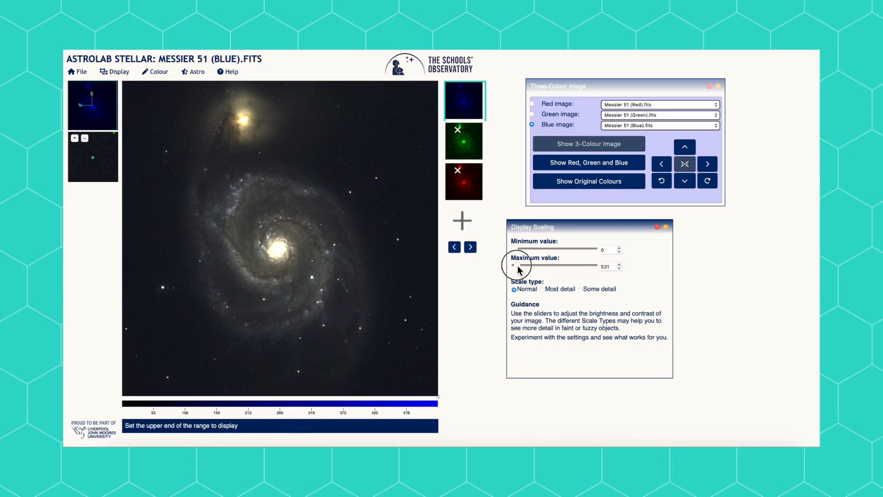
{"action": "left_click_drag", "start_coordinate": [517, 266], "coordinate": [520, 268]}
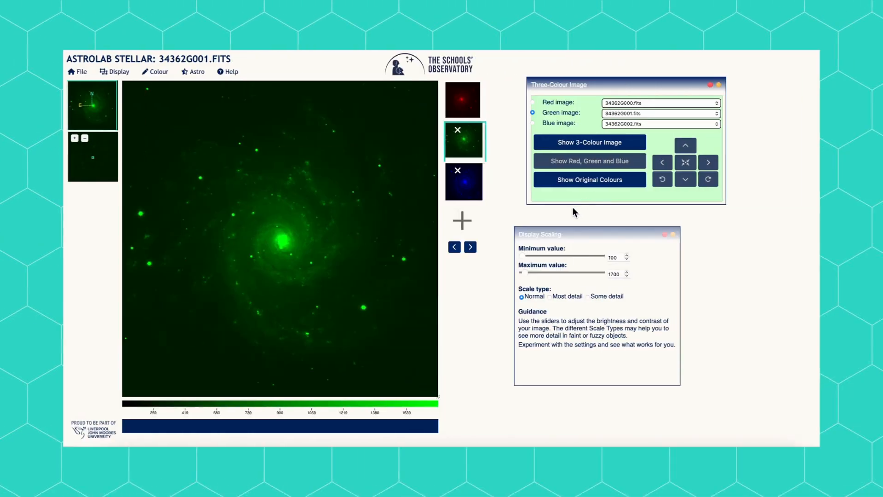
- Show the combined 3-colour image of Messier 74 and save it to a file
{"action": "left_click", "coordinate": [589, 147]}
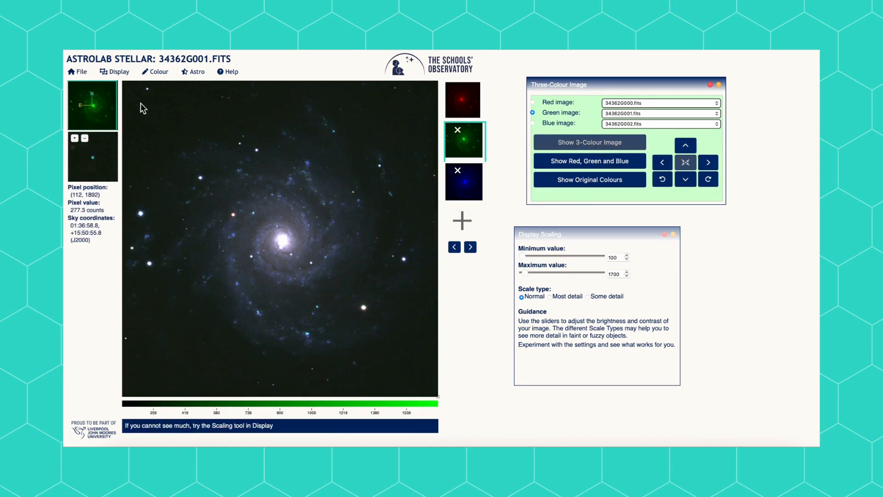
{"action": "mouse_move", "coordinate": [78, 72]}
{"action": "left_click", "coordinate": [132, 94]}
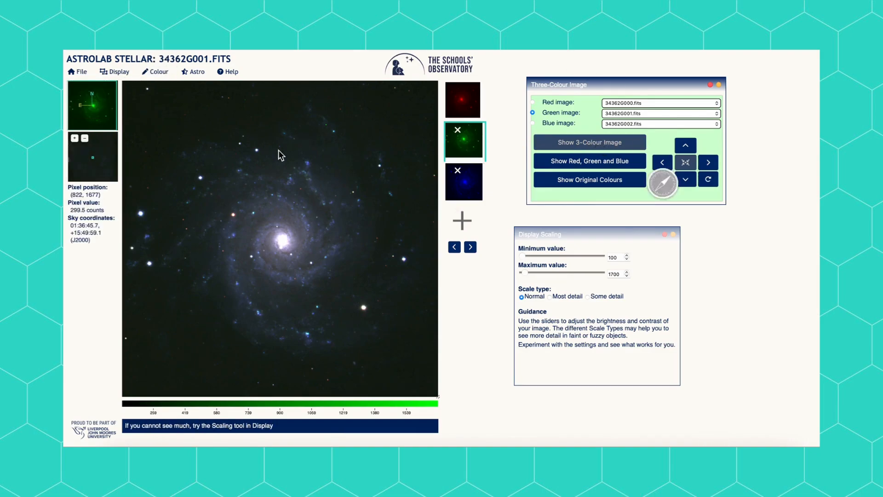